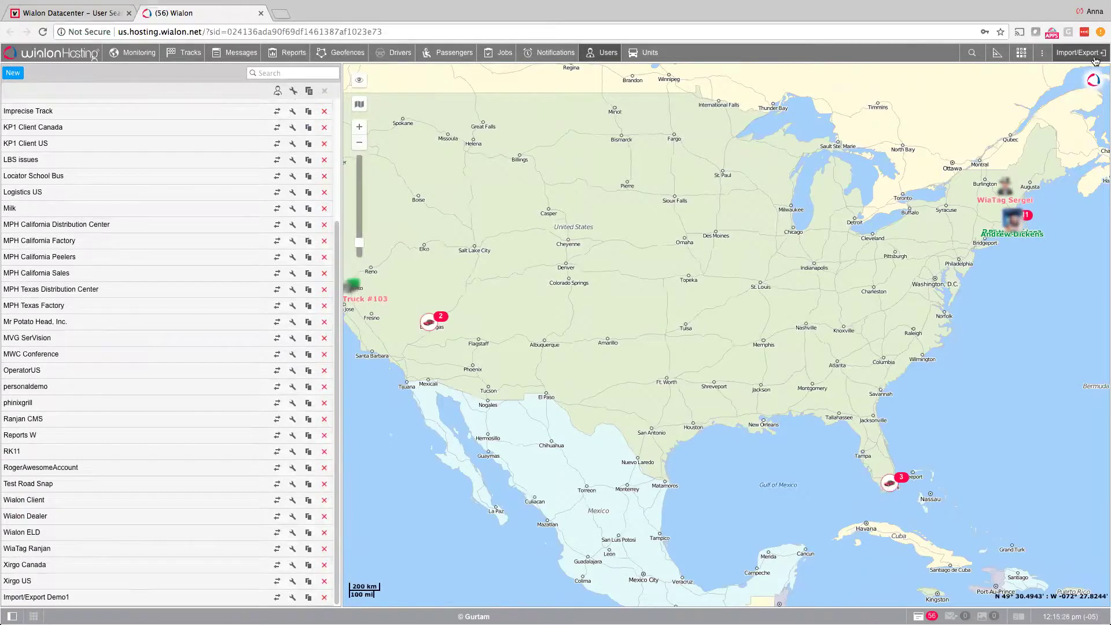
# Step: Start an export to WLP, filter the source units by "Foo" and choose Phinix Food Truck as the source
pyautogui.click(1066, 56)
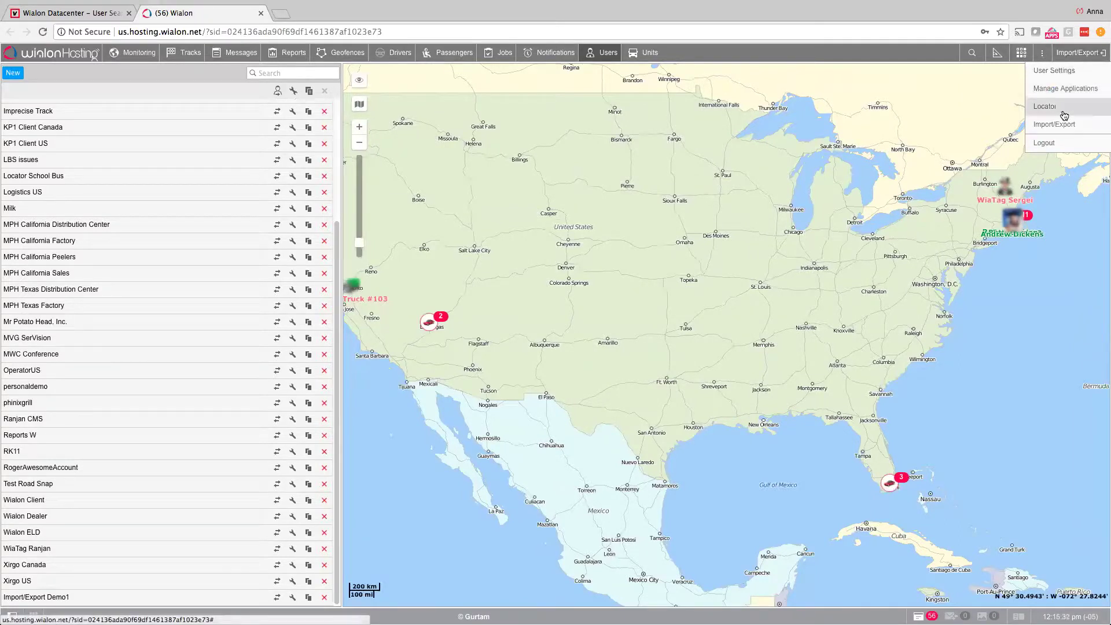
pyautogui.moveTo(1063, 127)
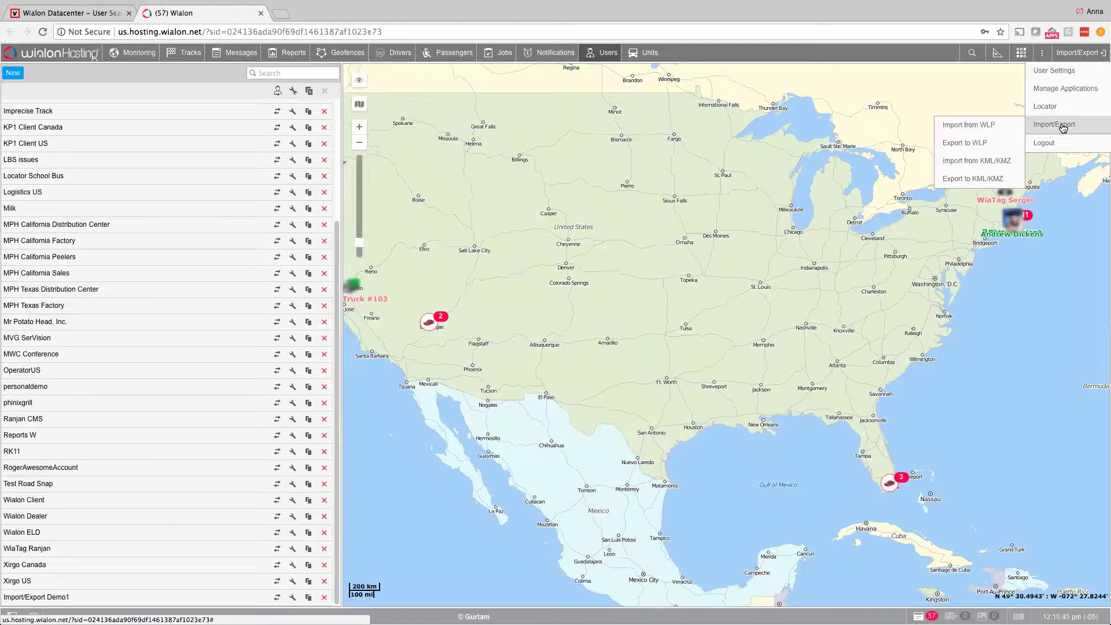
pyautogui.click(994, 148)
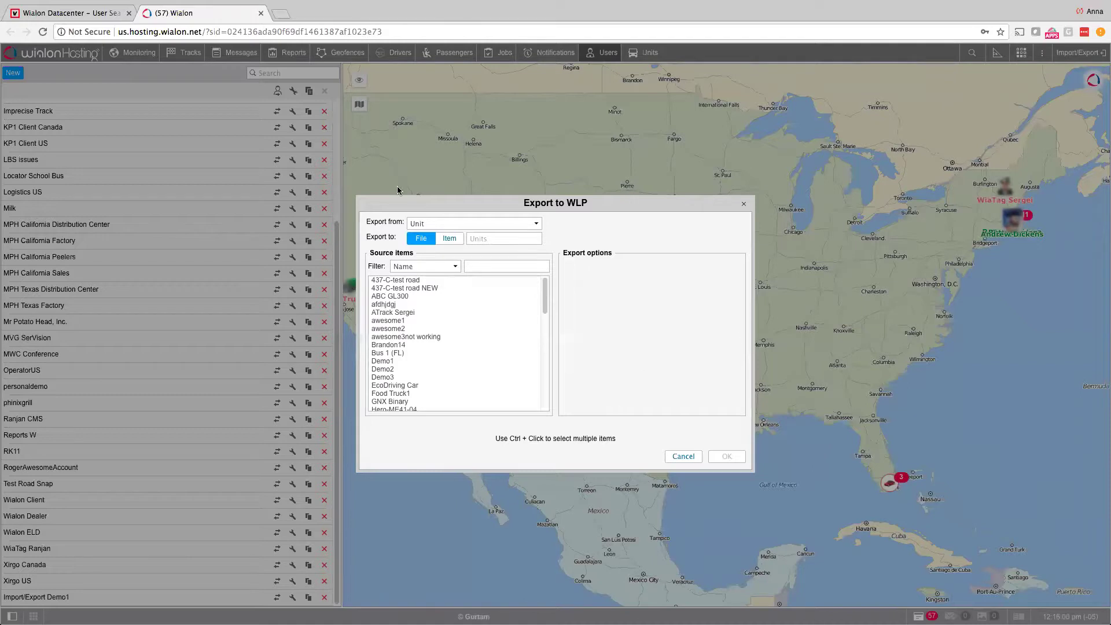
pyautogui.click(474, 267)
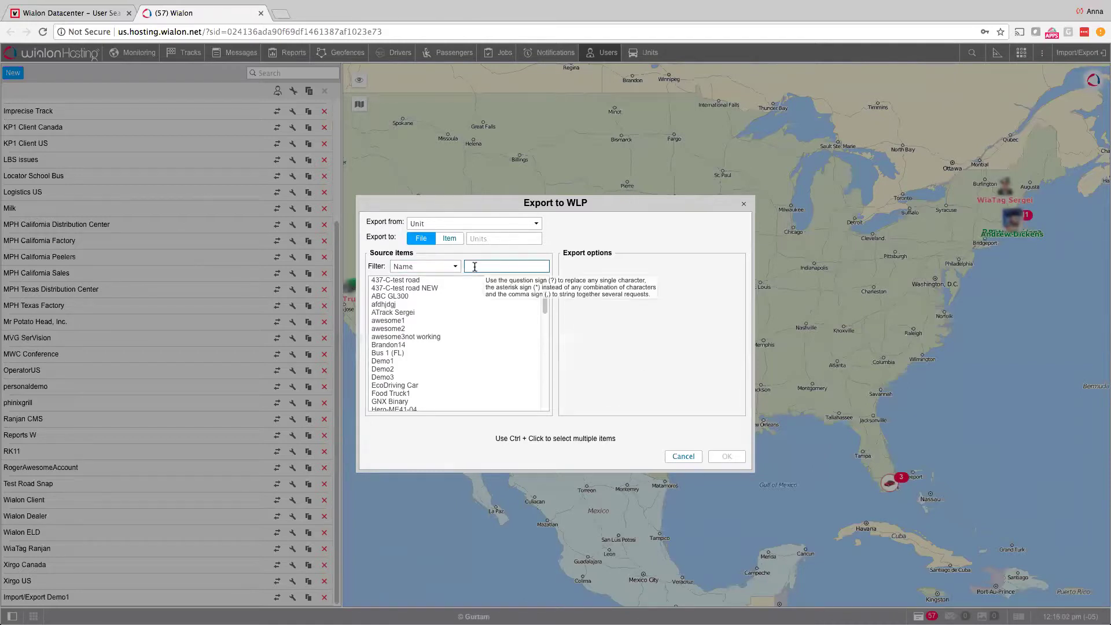
pyautogui.write('Foo')
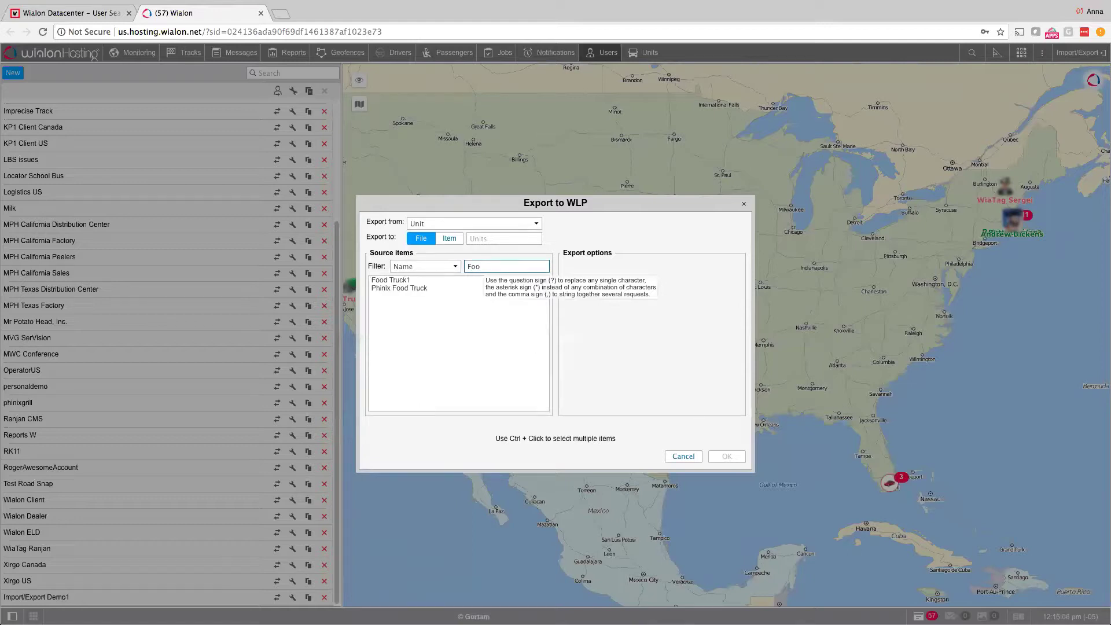
pyautogui.click(428, 288)
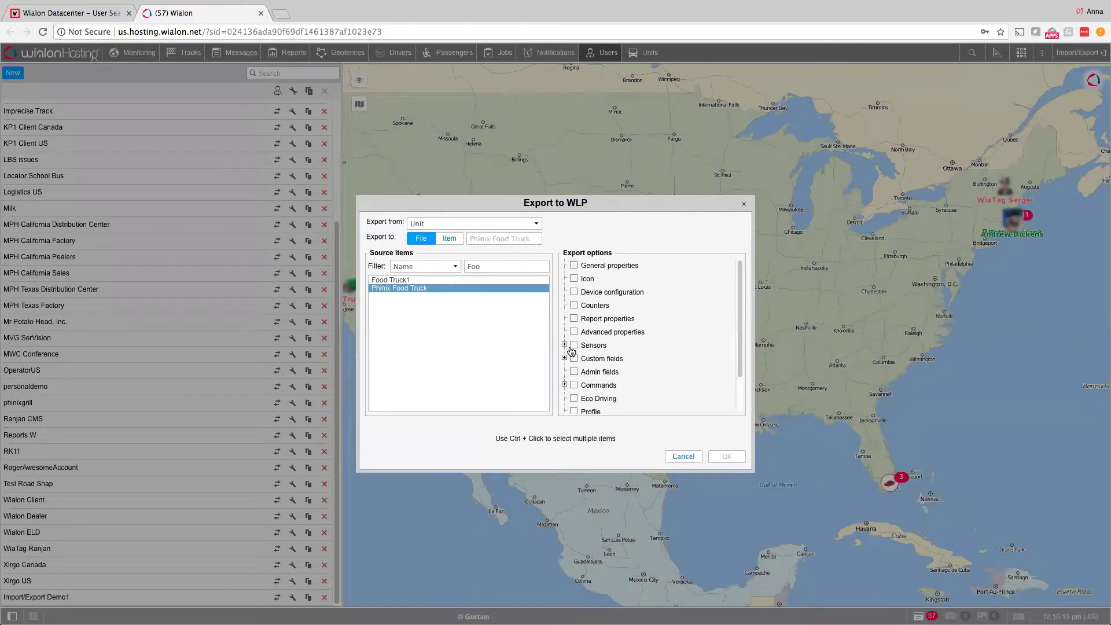
# Step: Include only Sensors in the export options for Phinix Food Truck, leaving General properties excluded
pyautogui.click(574, 265)
pyautogui.click(574, 267)
pyautogui.click(574, 346)
pyautogui.click(574, 267)
pyautogui.click(575, 267)
pyautogui.click(575, 268)
pyautogui.click(574, 345)
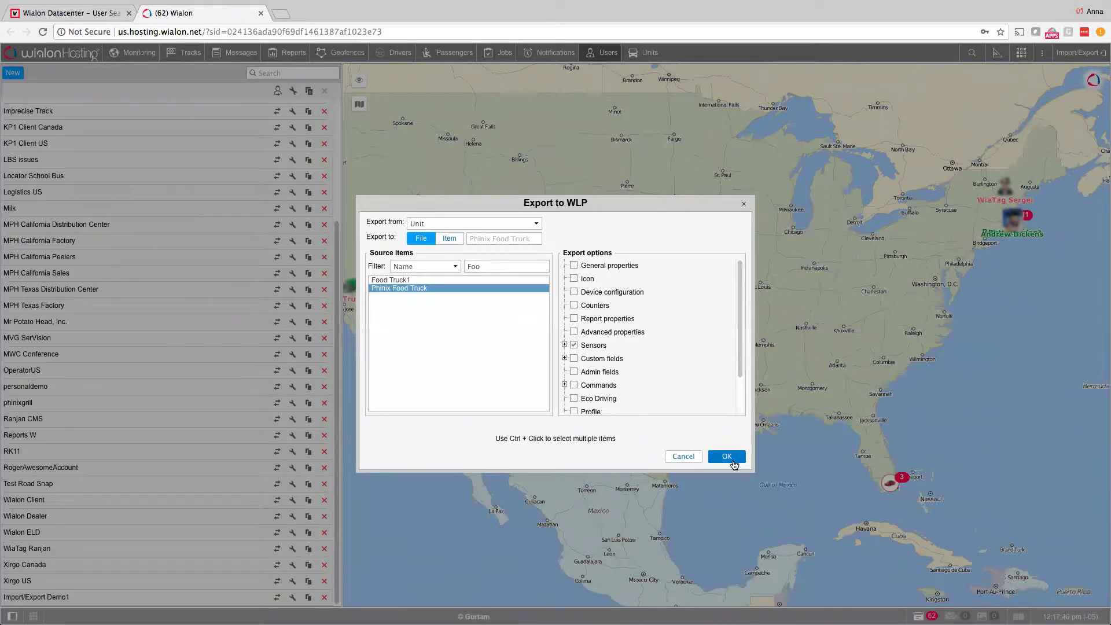
# Step: Set the export destination to Item instead of File, continue to the import stage and acknowledge the filtered-items notice
pyautogui.click(457, 242)
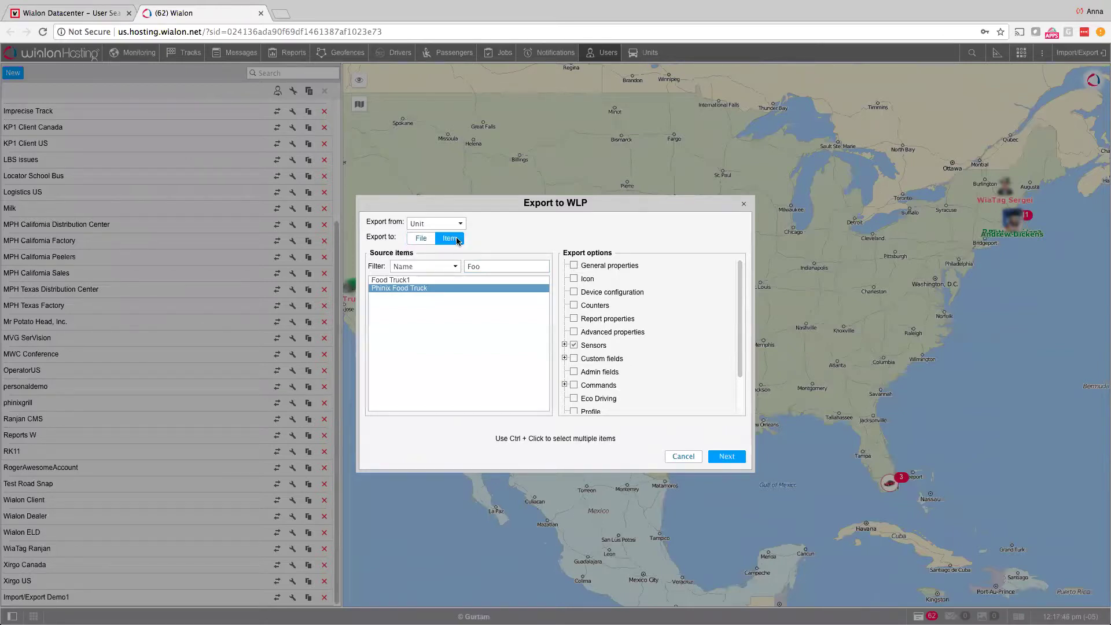
pyautogui.click(428, 242)
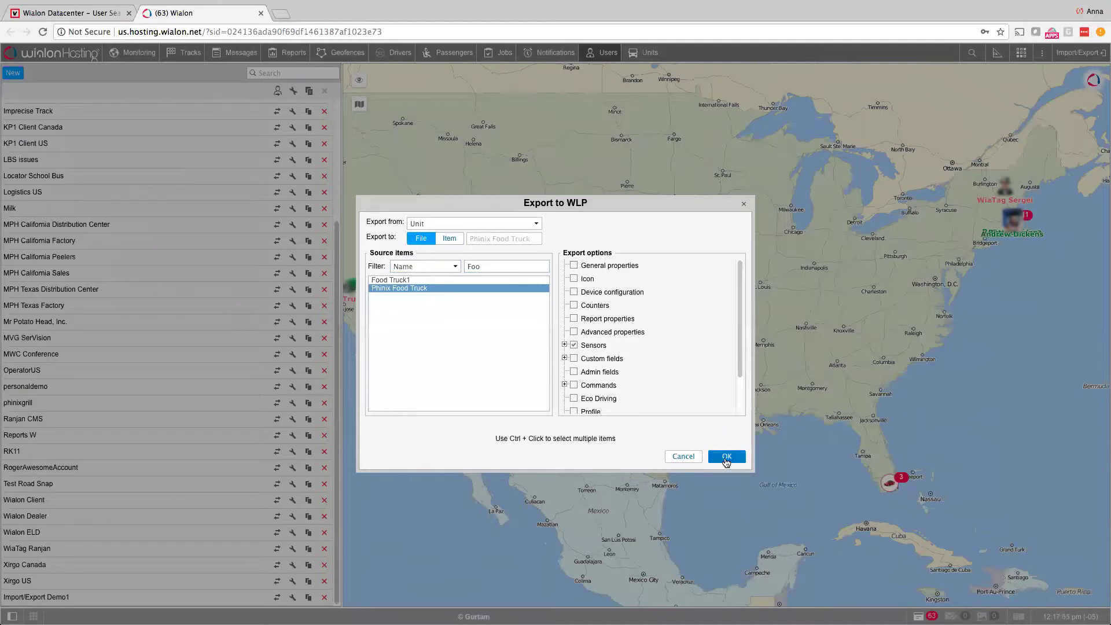
pyautogui.click(456, 240)
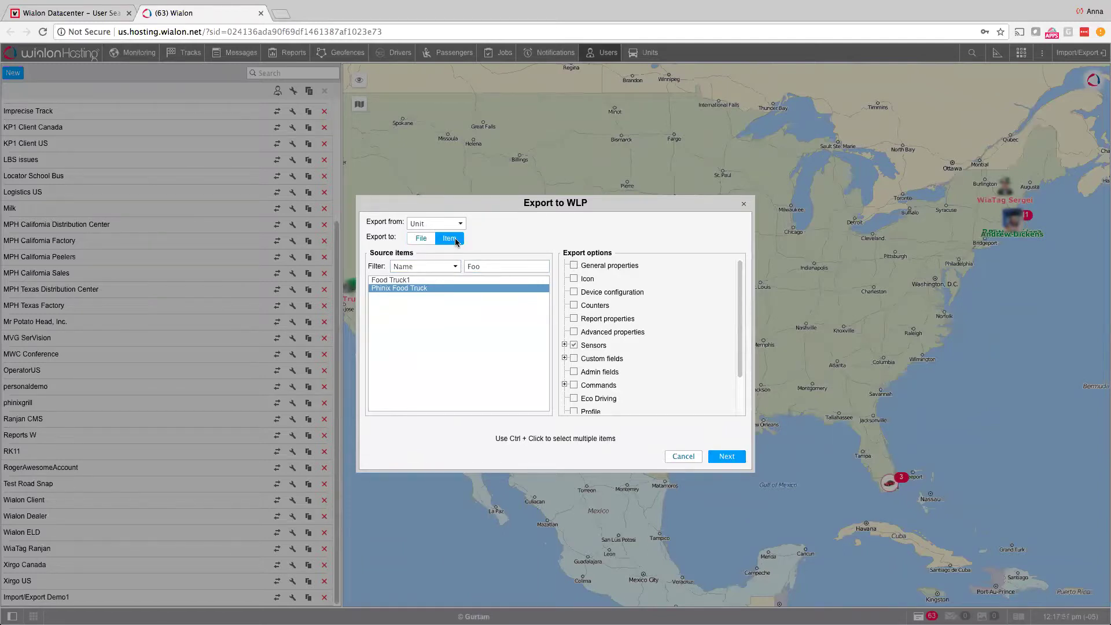
pyautogui.click(724, 455)
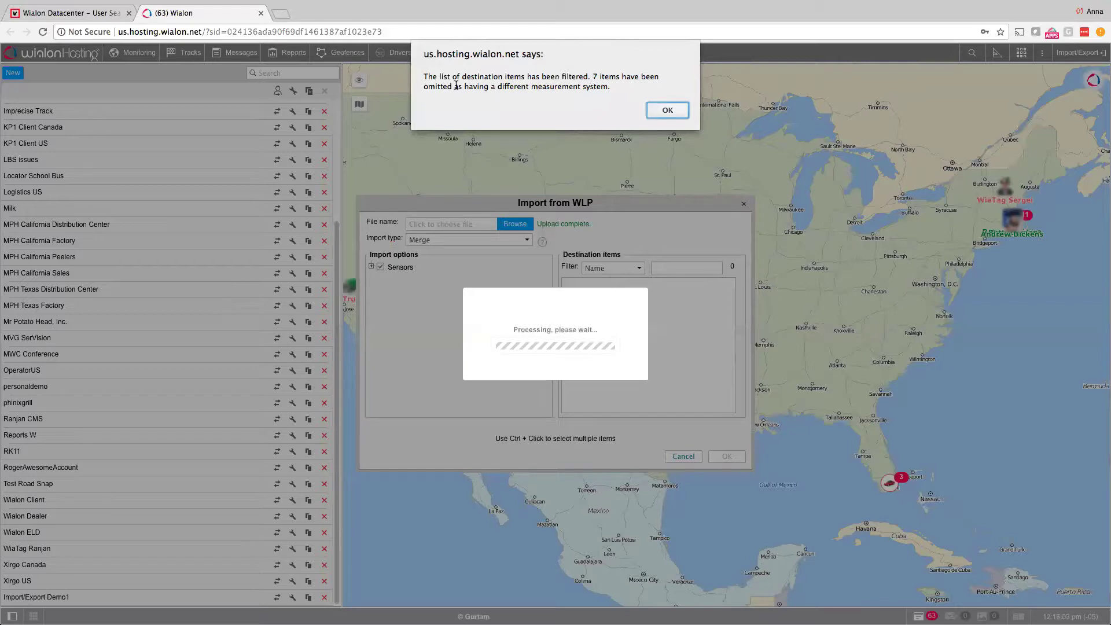
pyautogui.click(655, 111)
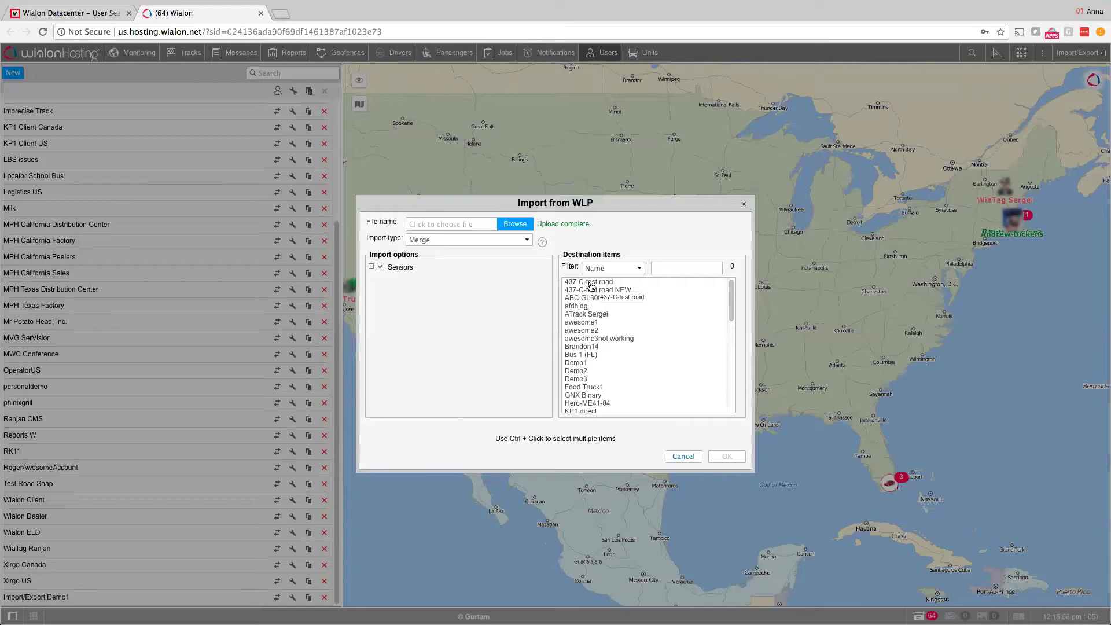
# Step: Filter the destination items by "Food" and select Food Truck1
pyautogui.click(670, 268)
pyautogui.click(673, 269)
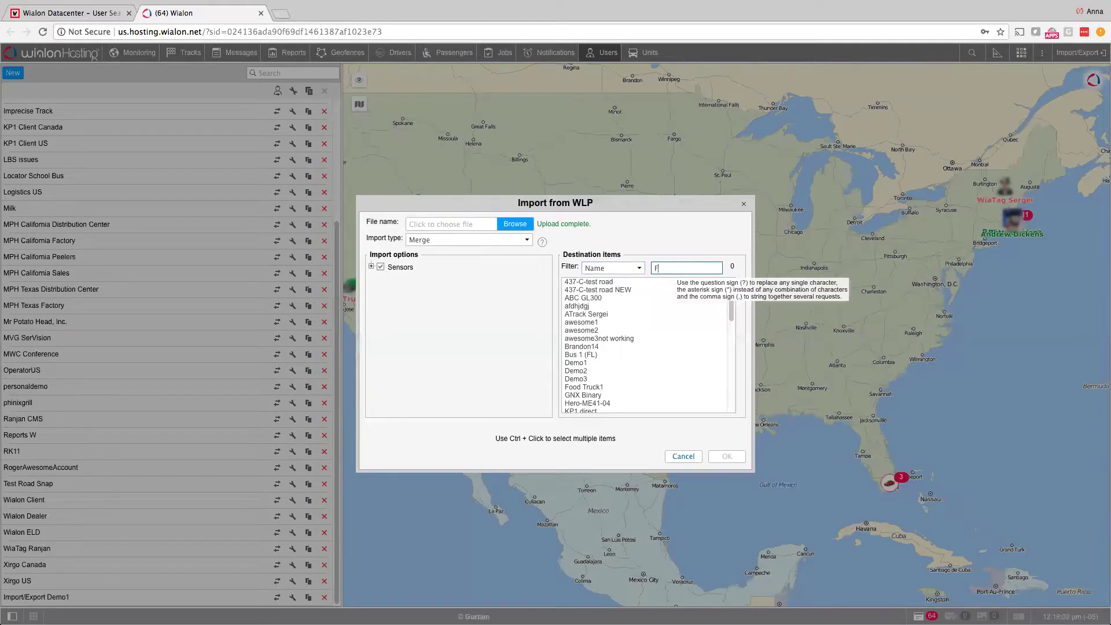
pyautogui.write('Foof')
pyautogui.press('BackSpace')
pyautogui.write('d')
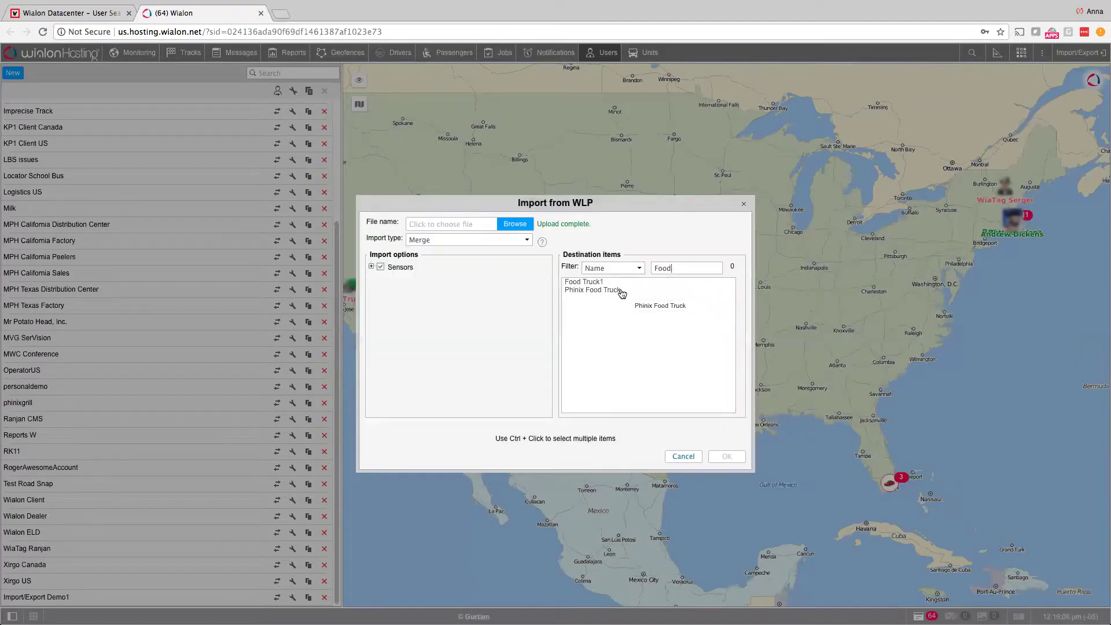
pyautogui.click(612, 286)
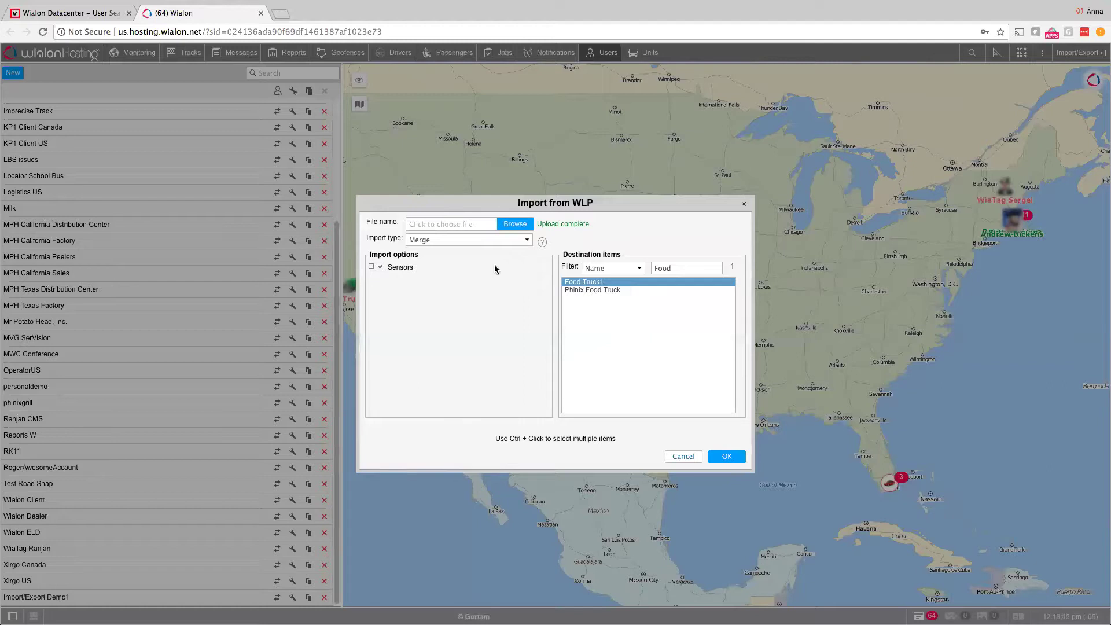
# Step: Review the individual sensors listed in the import options and close the import without applying it
pyautogui.click(370, 267)
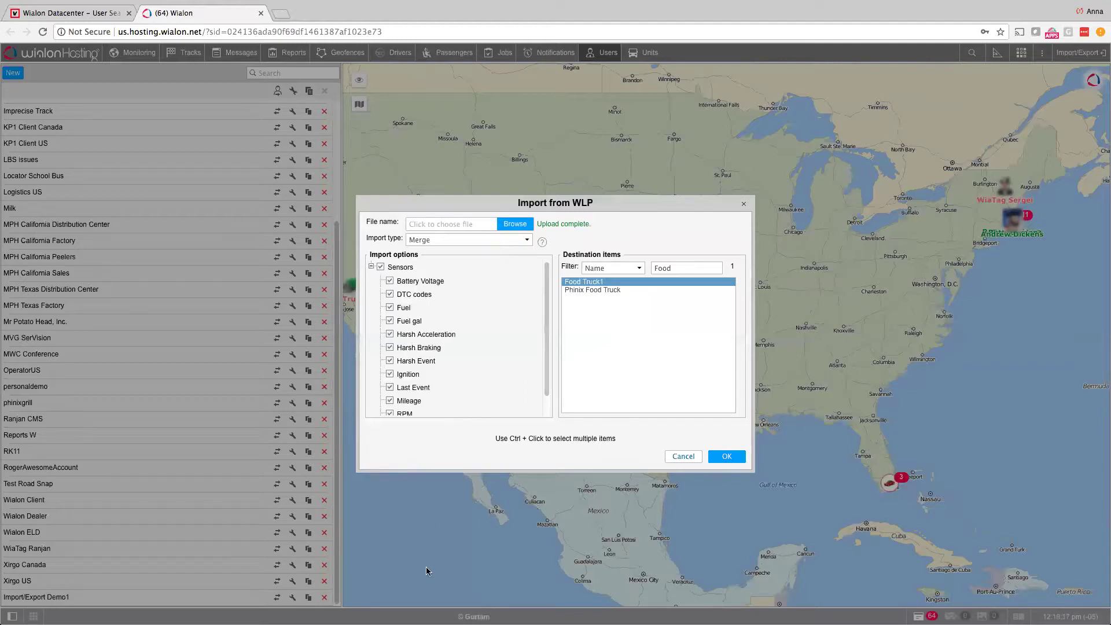
pyautogui.scroll(-2, 478, 362)
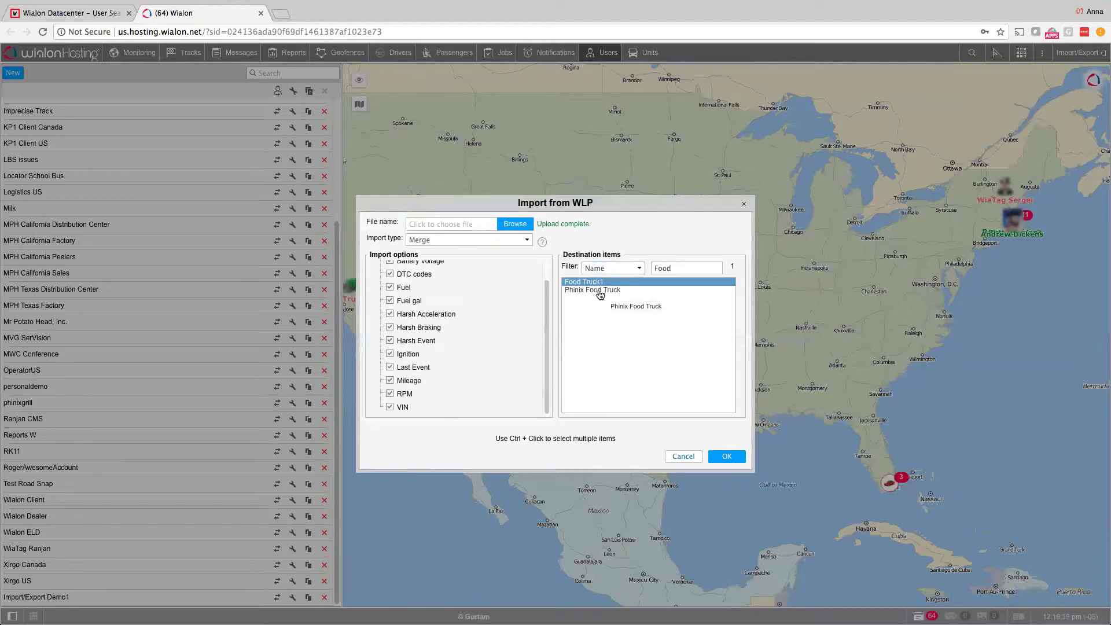
pyautogui.click(745, 205)
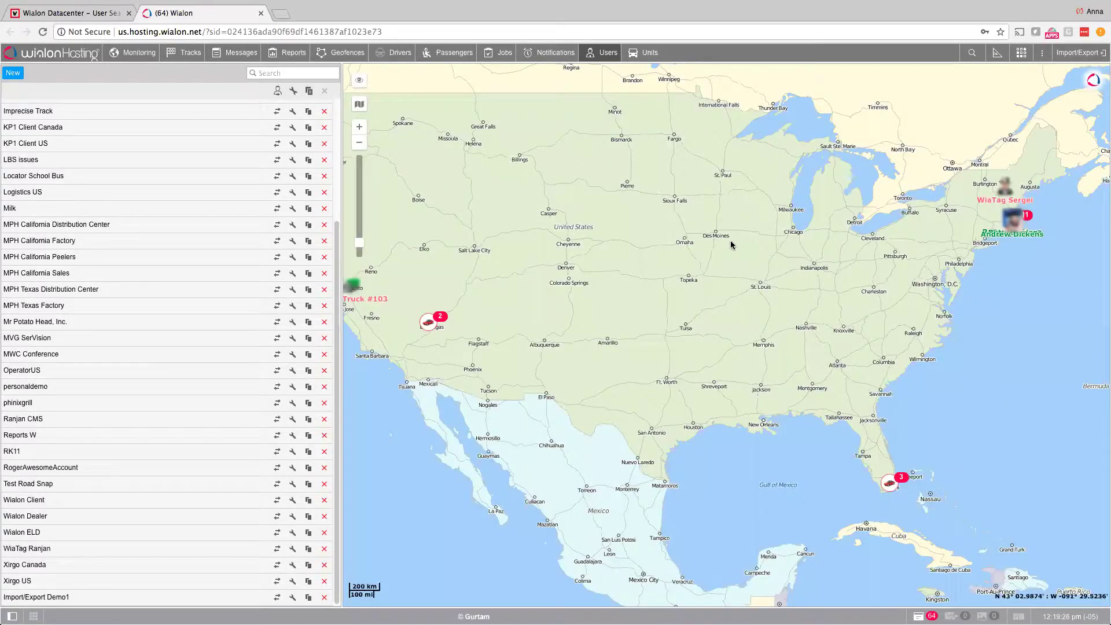
# Step: Search the units for "tru" and inspect the sensors in Food Truck1's properties
pyautogui.click(272, 73)
pyautogui.write('Truck')
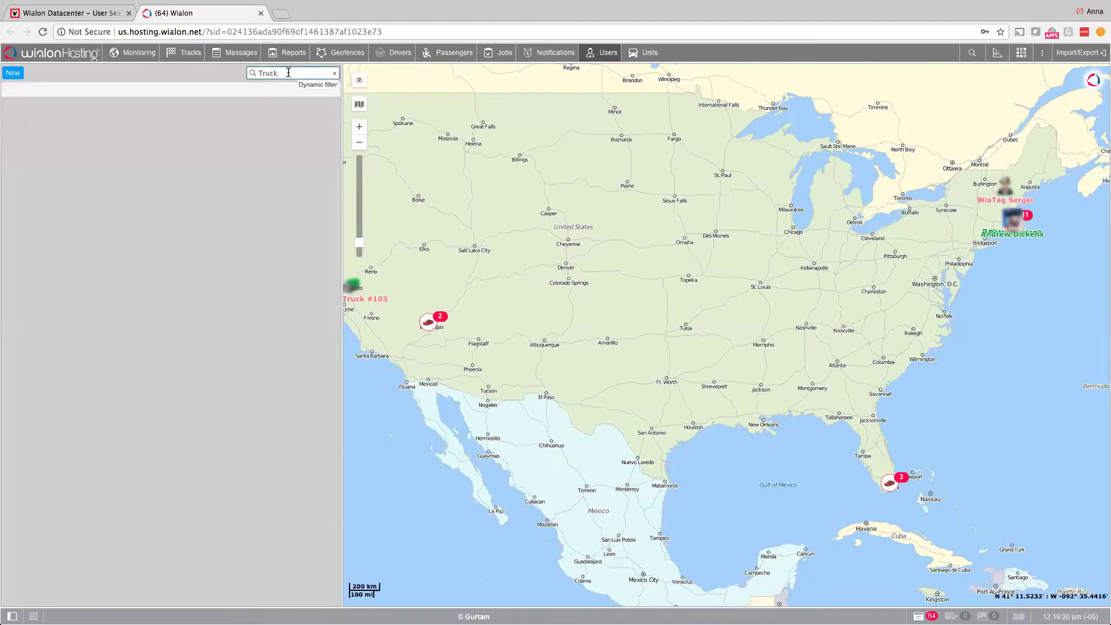
pyautogui.click(642, 52)
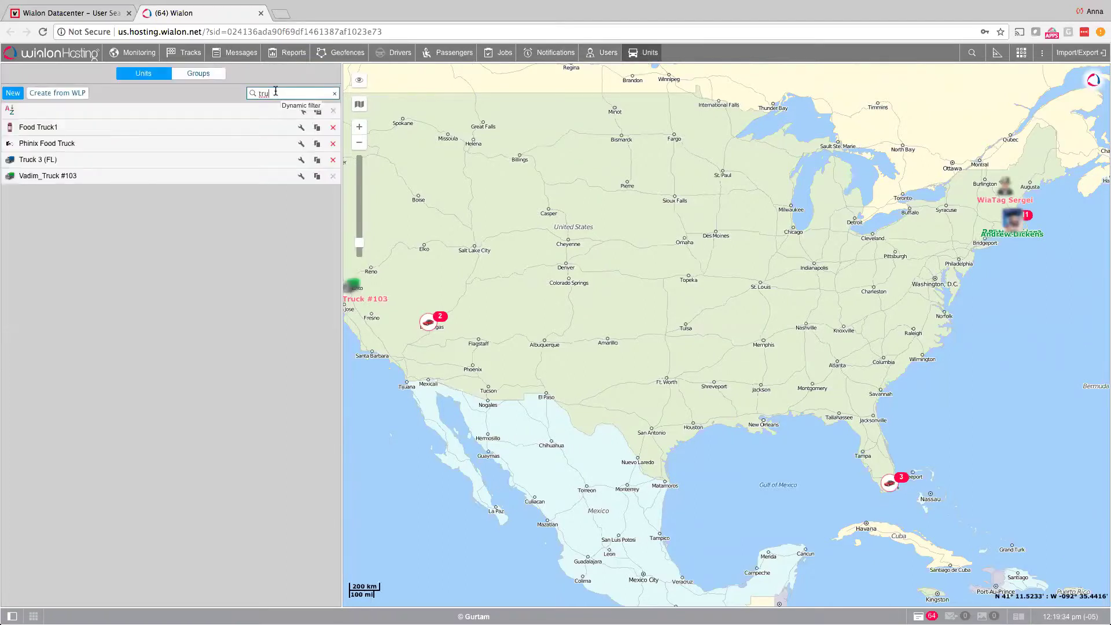
pyautogui.click(302, 127)
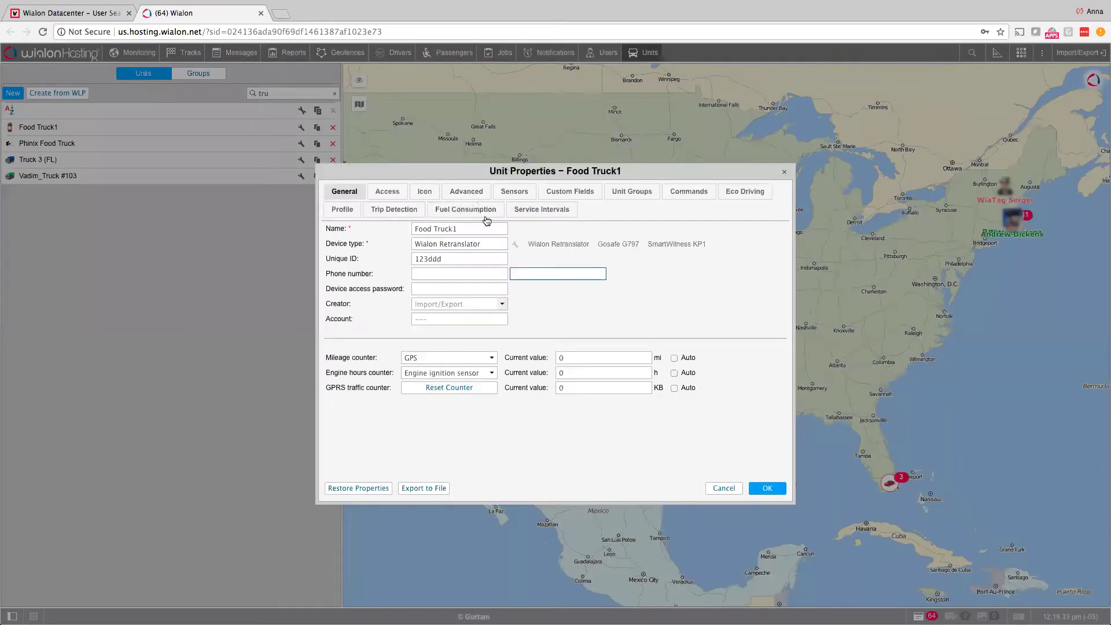
pyautogui.click(528, 193)
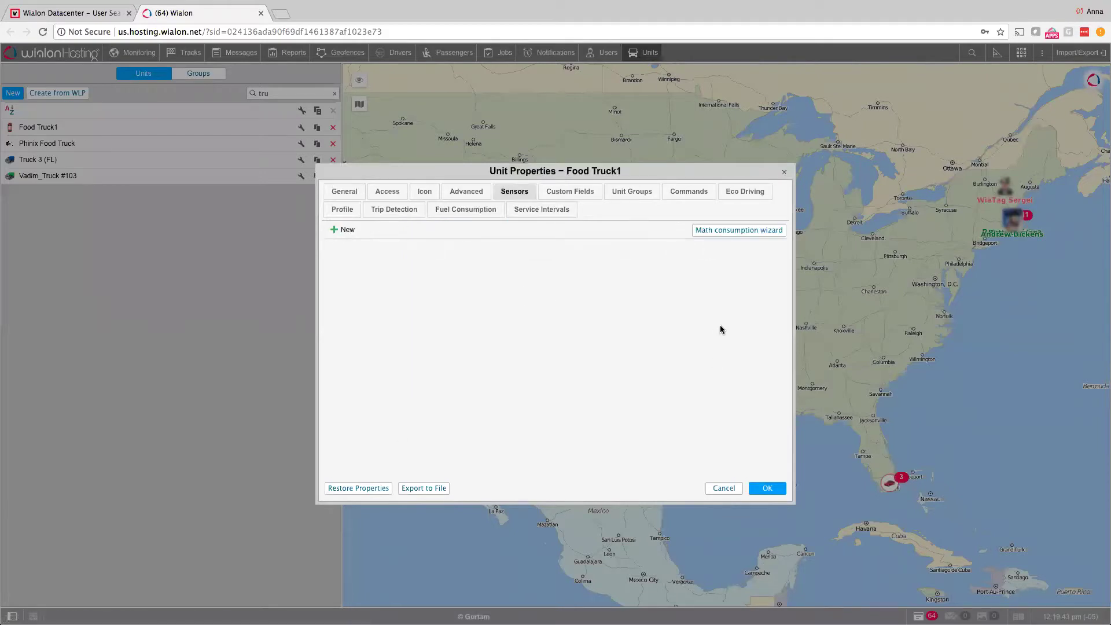
pyautogui.press('Escape')
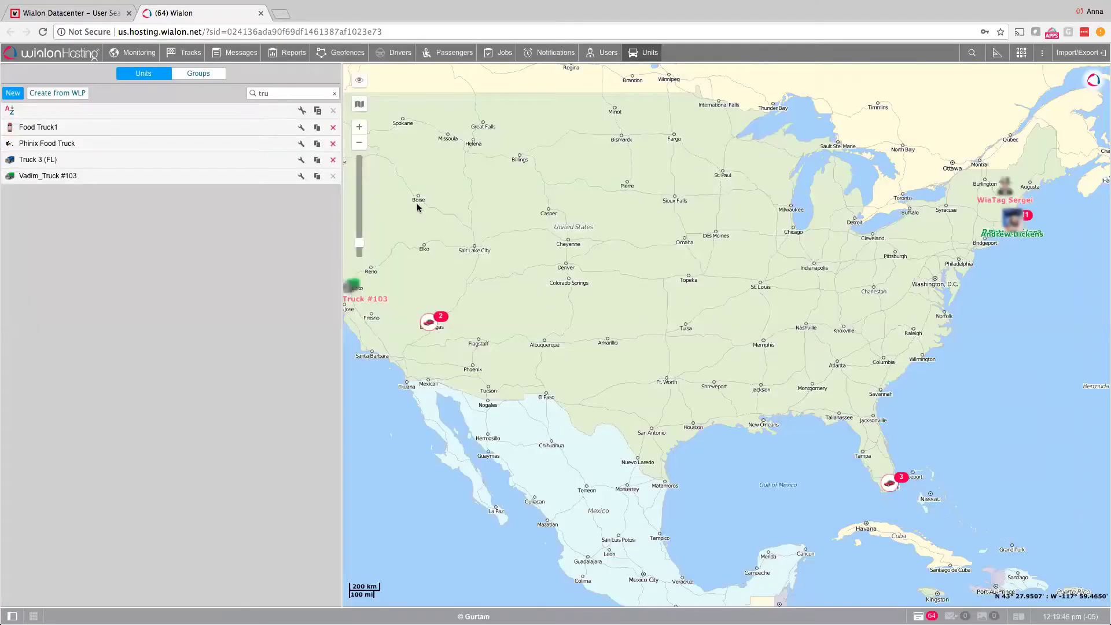
# Step: Inspect the sensors in Phinix Food Truck's unit properties and close the properties without changes
pyautogui.click(301, 143)
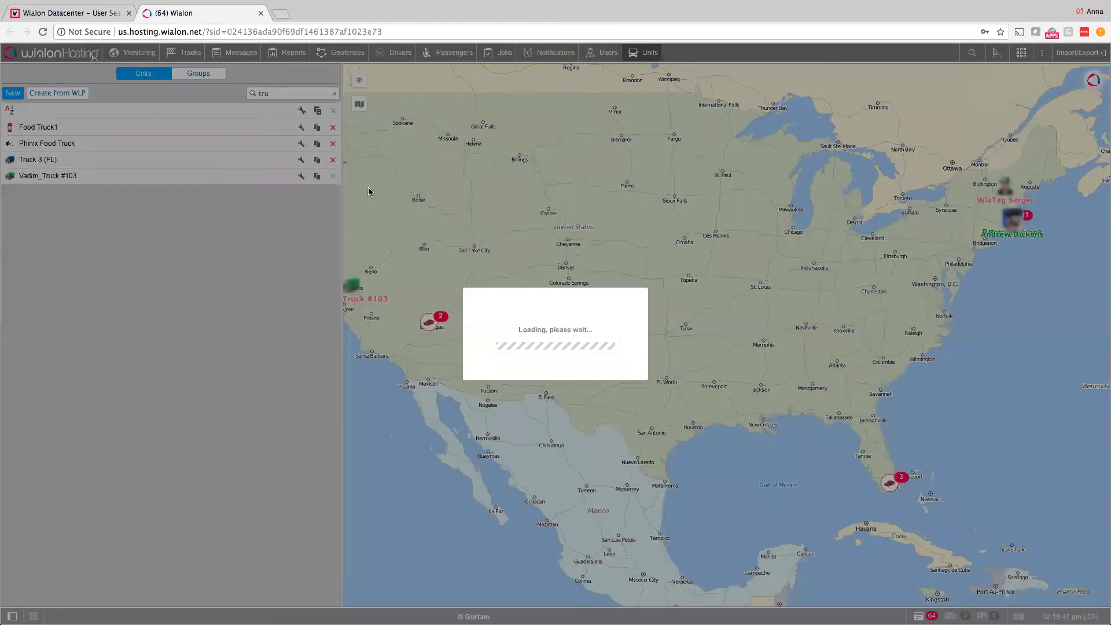
pyautogui.click(527, 196)
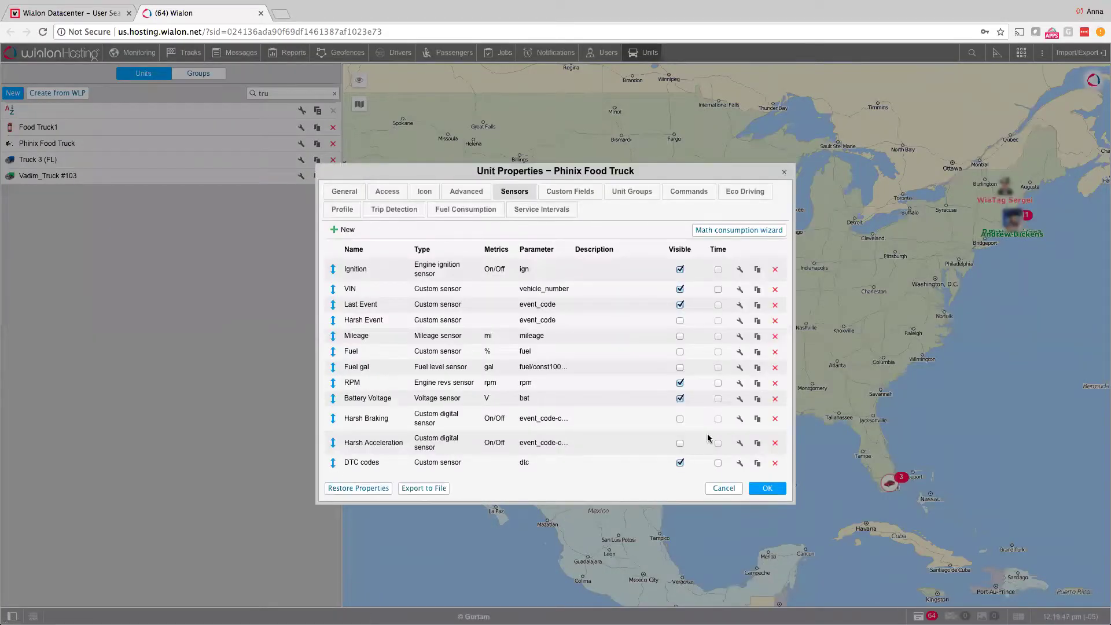
pyautogui.click(784, 172)
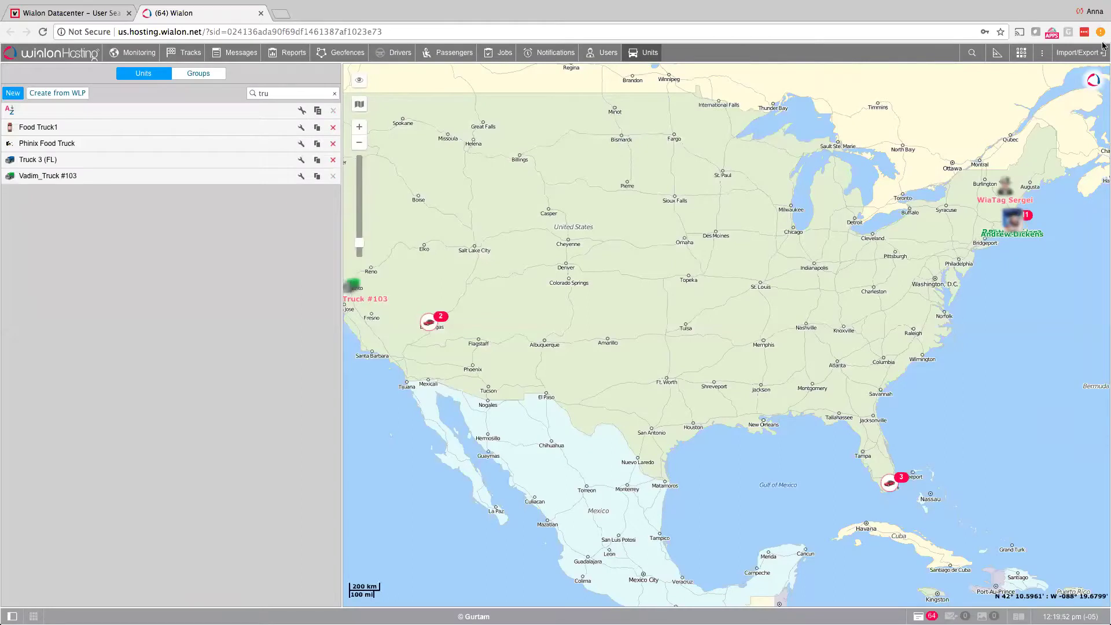
# Step: Start an export to WLP, filter the units by "Phini", and select Phinix Food Truck with Sensors as the export option
pyautogui.click(1080, 53)
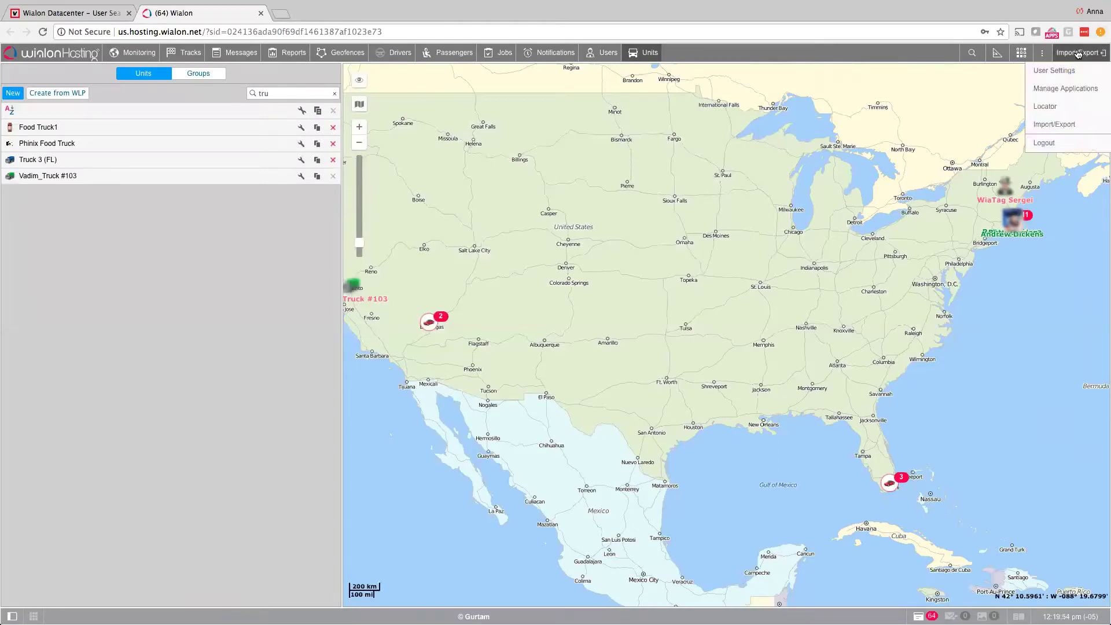
pyautogui.moveTo(1058, 124)
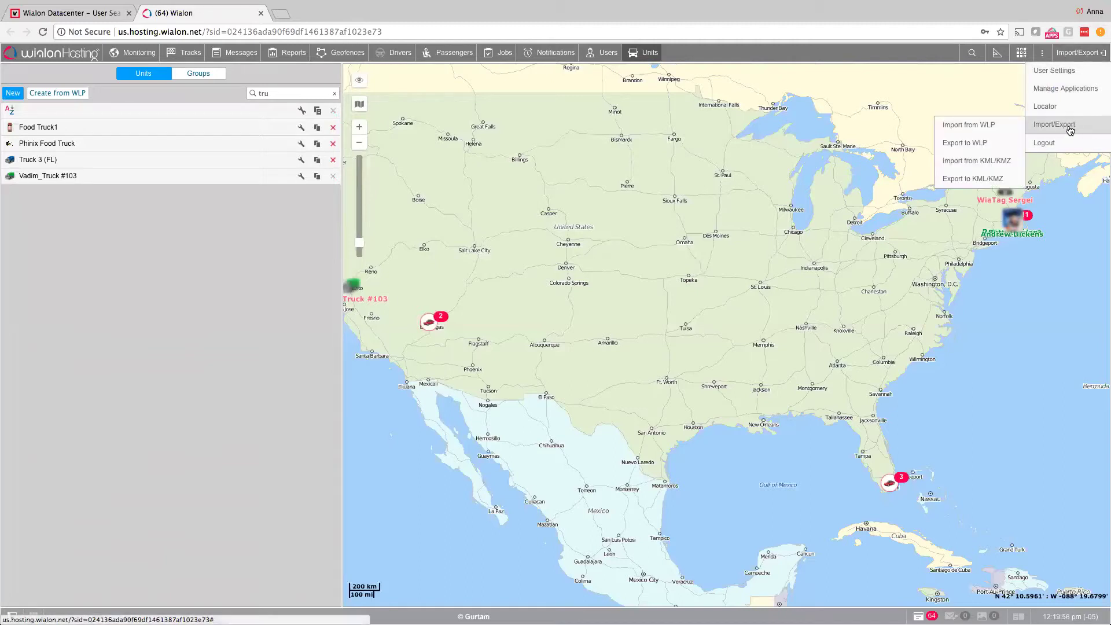
pyautogui.click(993, 149)
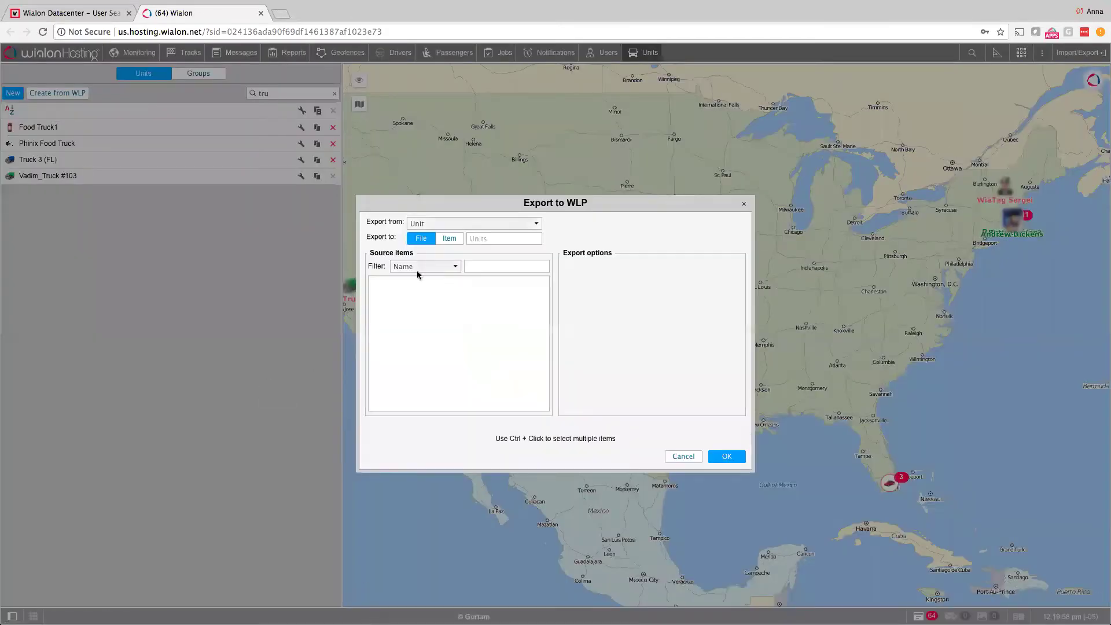
pyautogui.click(484, 265)
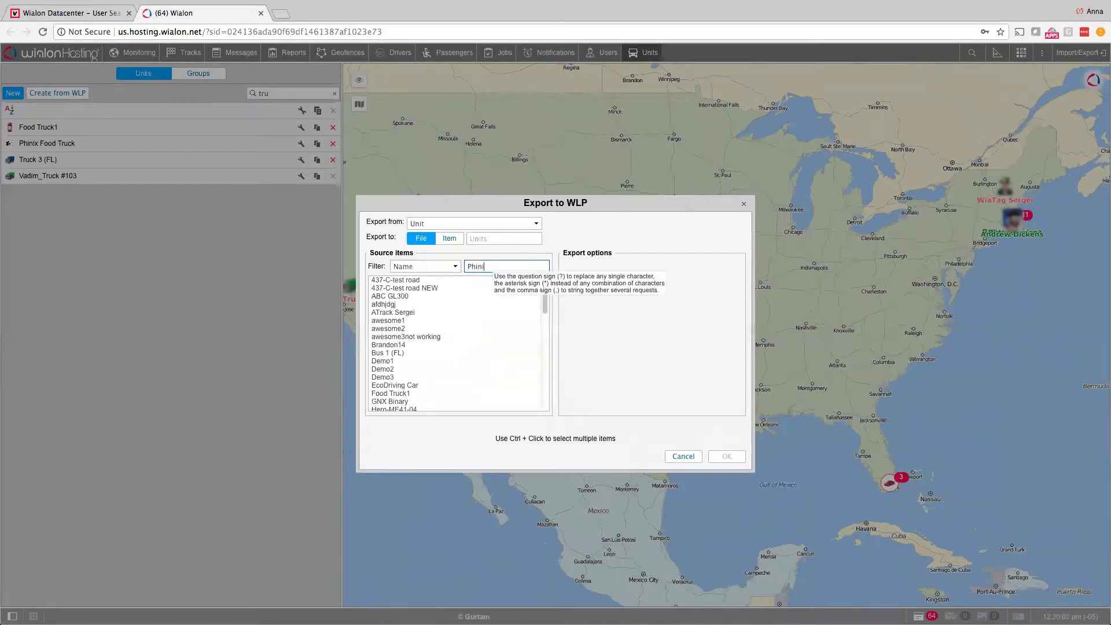
pyautogui.click(476, 281)
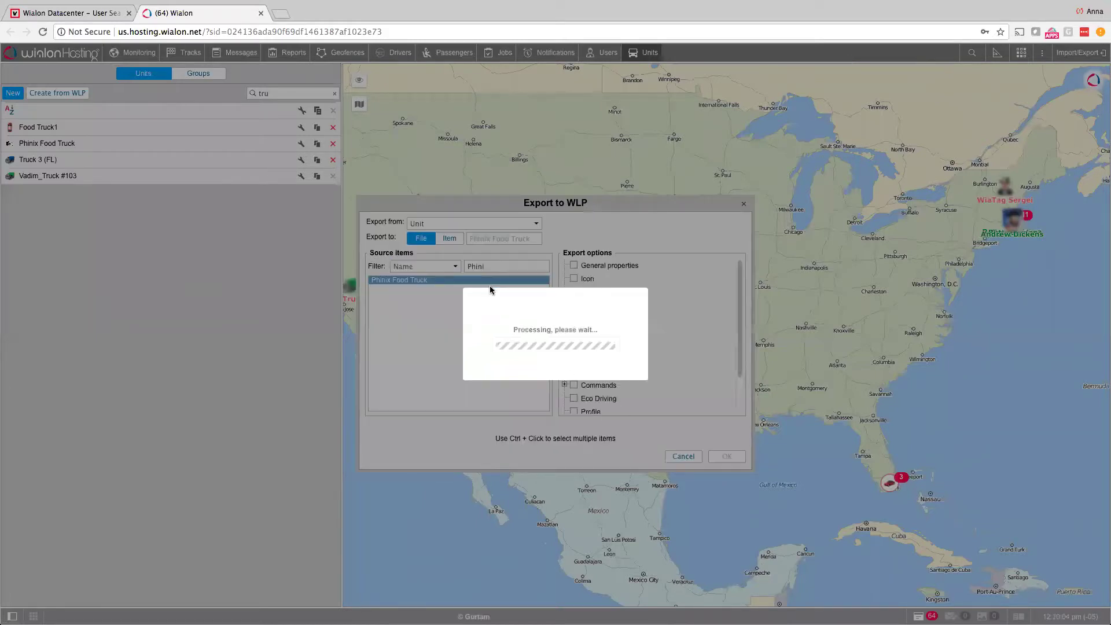
pyautogui.click(573, 345)
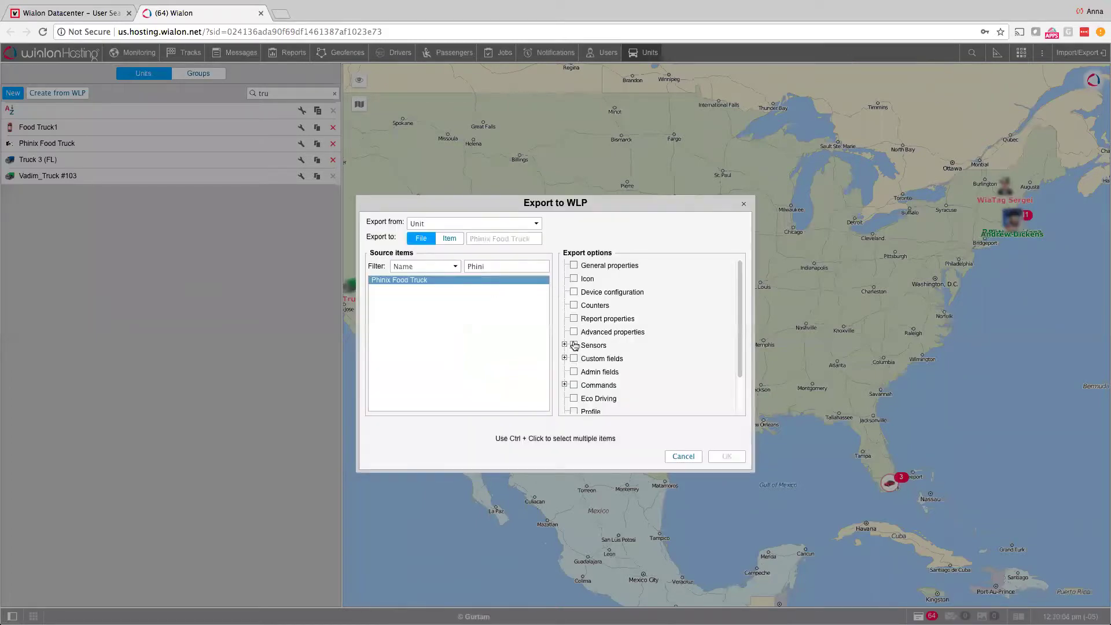
# Step: Set the export destination to Item, proceed to the WLP import and acknowledge the notice about filtered destination items
pyautogui.click(451, 240)
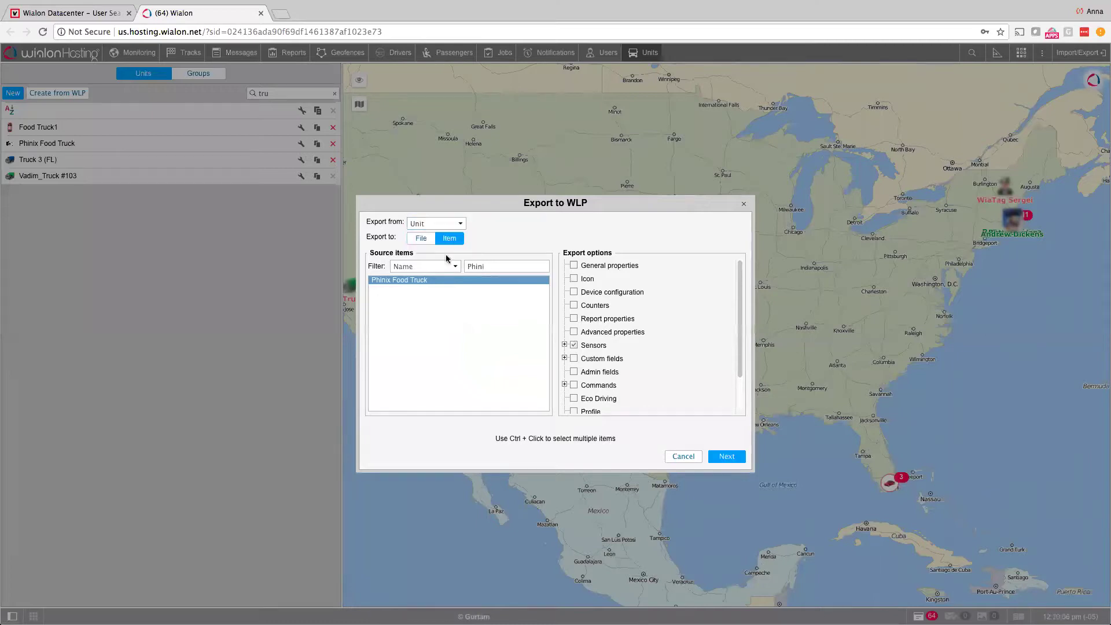
pyautogui.click(727, 456)
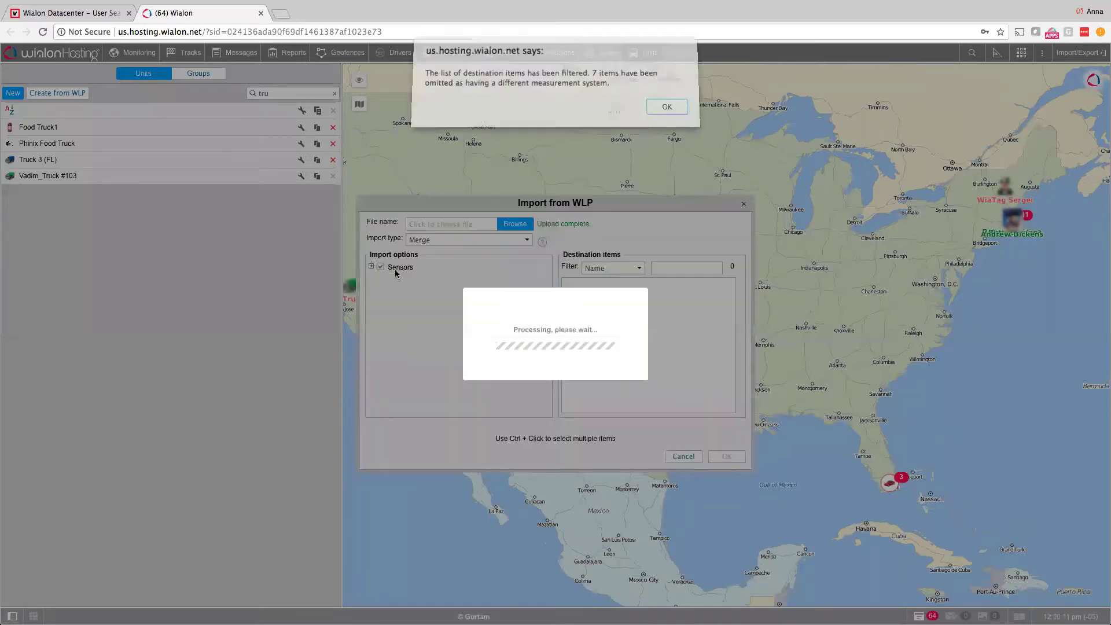
pyautogui.click(668, 107)
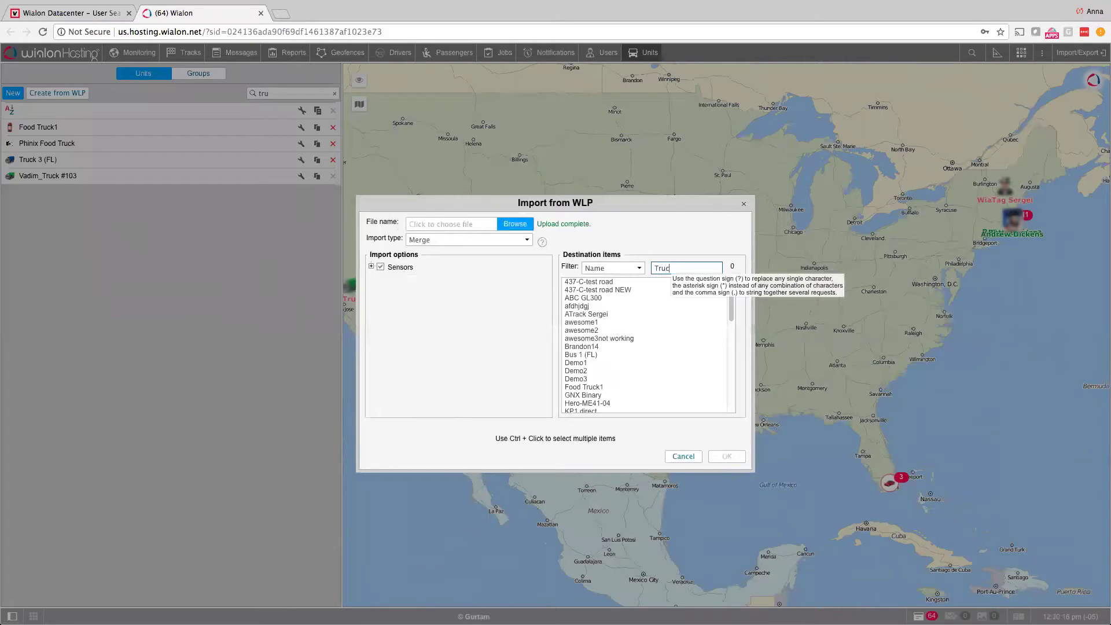
# Step: Filter the destination items by "Truck", select Food Truck1 and import the sensors into it
pyautogui.press('Return')
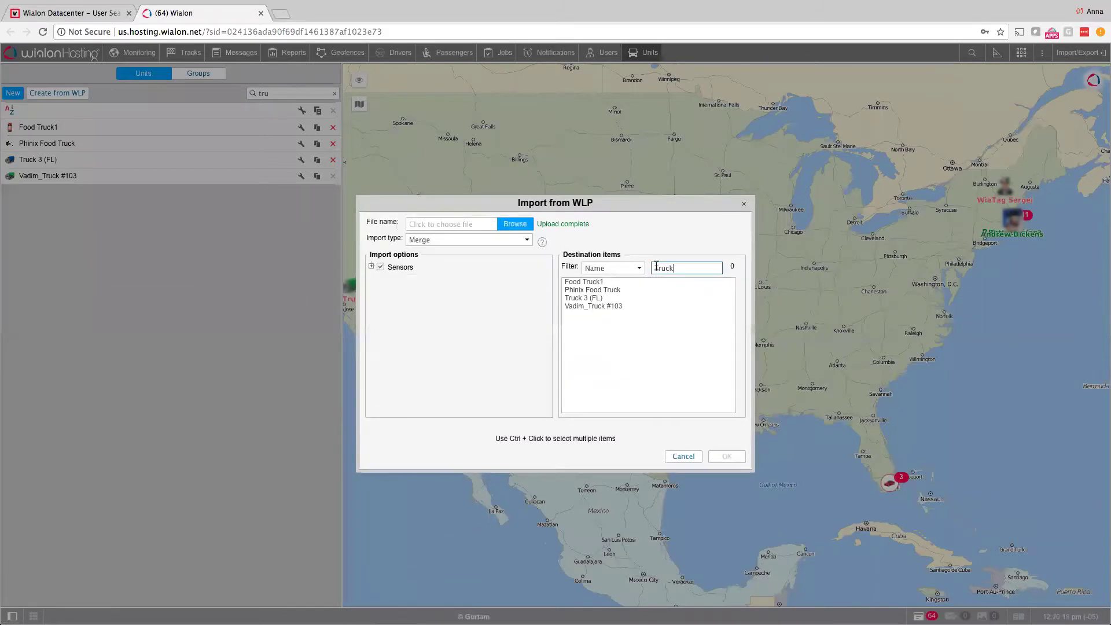
pyautogui.click(596, 282)
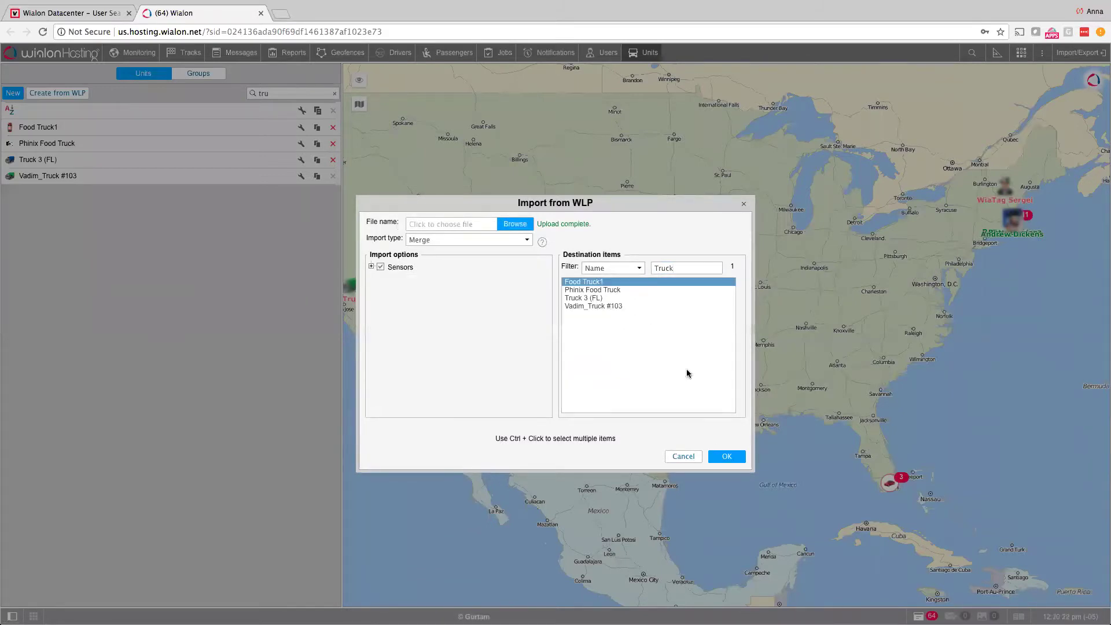
pyautogui.click(734, 455)
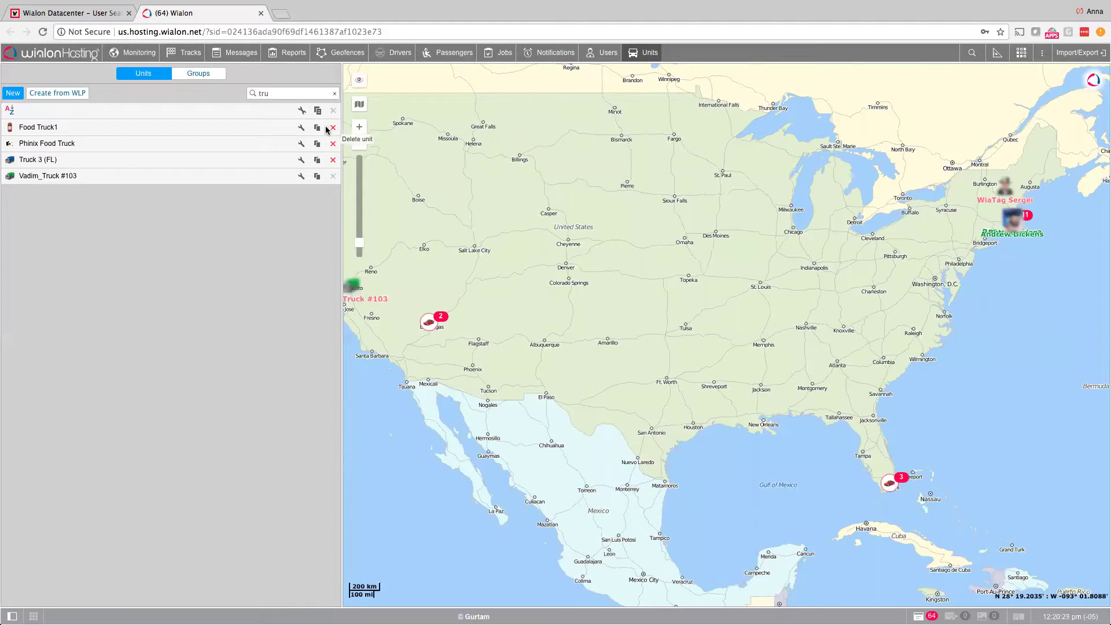
# Step: Inspect the sensors in Food Truck1's unit properties and close the properties without changes
pyautogui.click(302, 128)
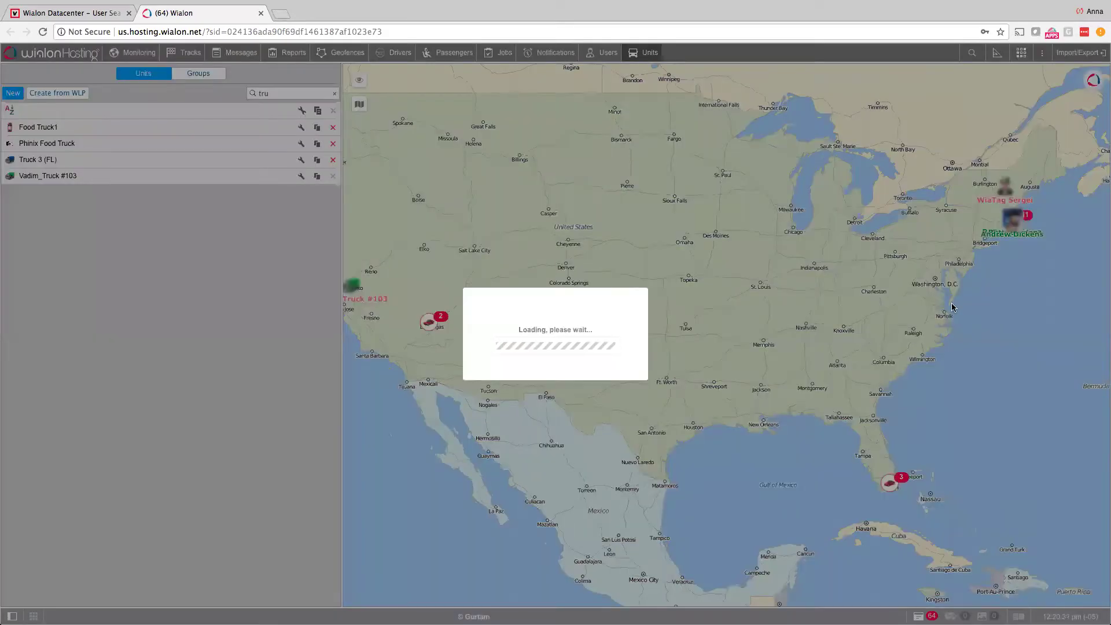
pyautogui.click(523, 196)
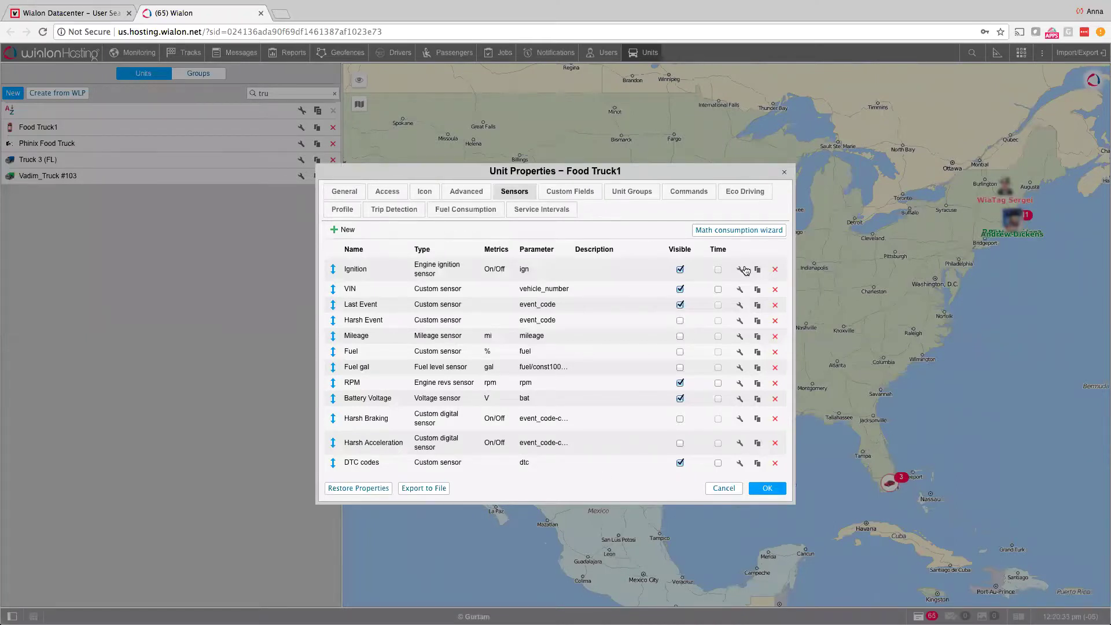
pyautogui.click(786, 173)
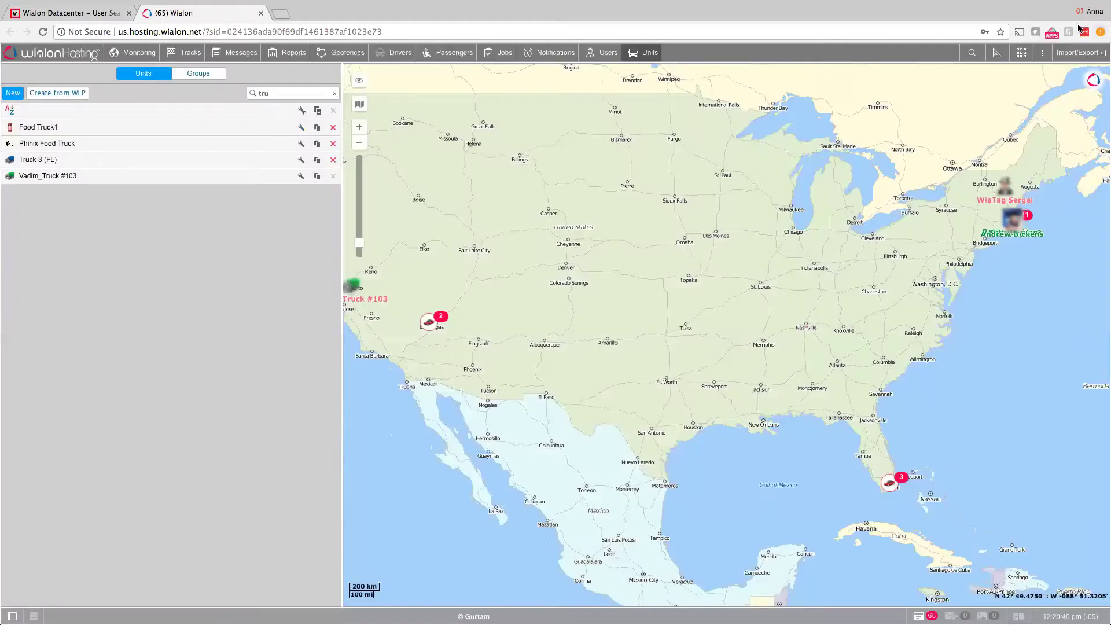
# Step: Start a new export to WLP and set the export source type to Resource
pyautogui.click(1082, 52)
pyautogui.moveTo(1079, 132)
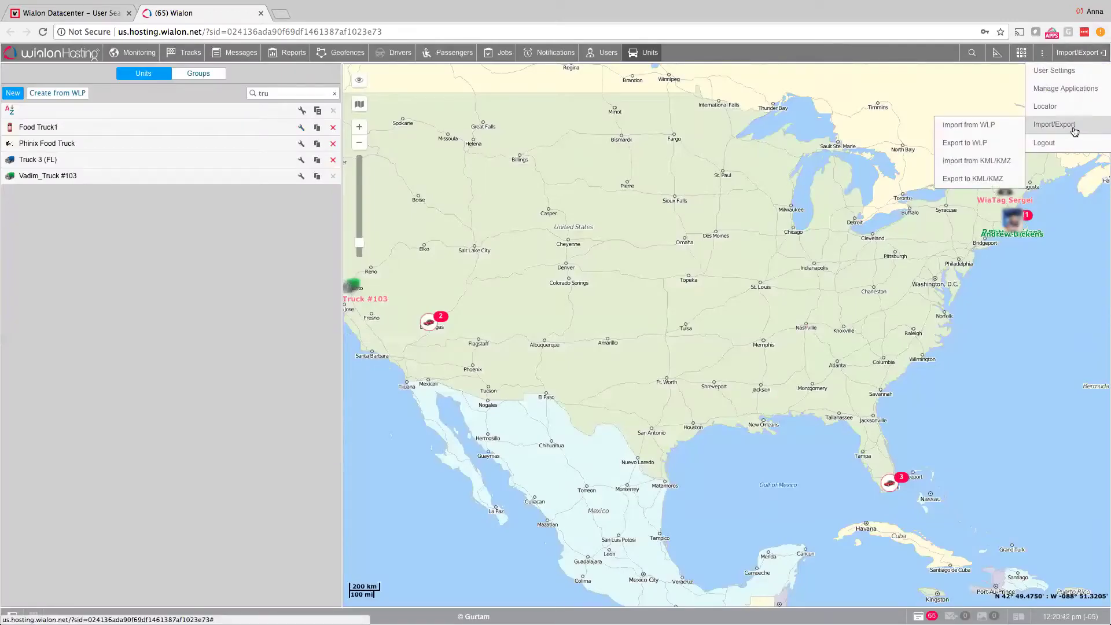
pyautogui.click(997, 152)
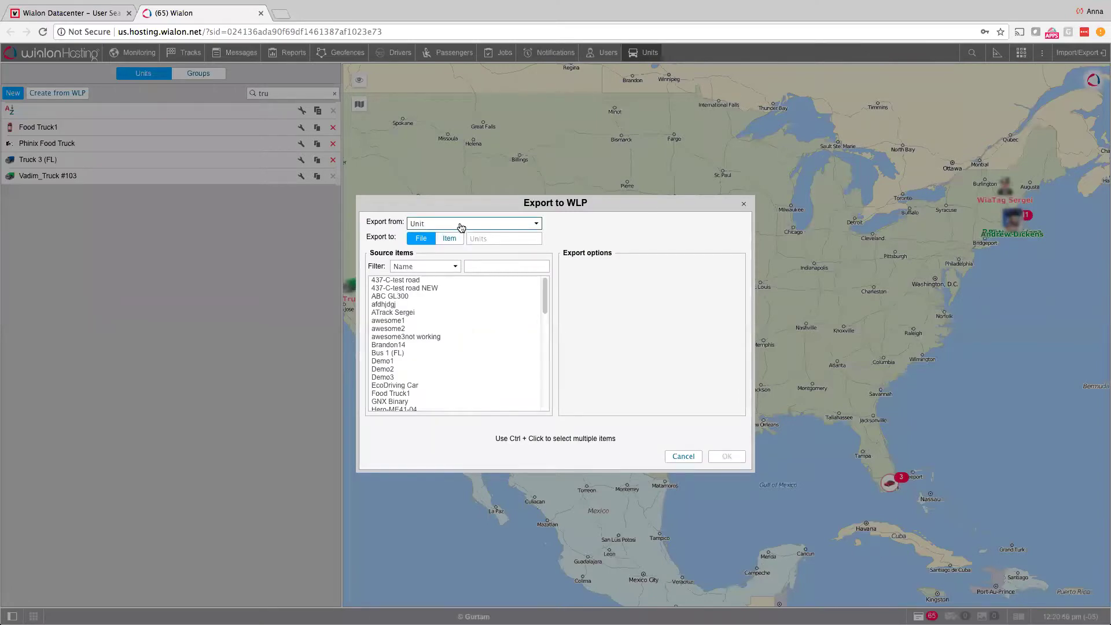
pyautogui.click(424, 225)
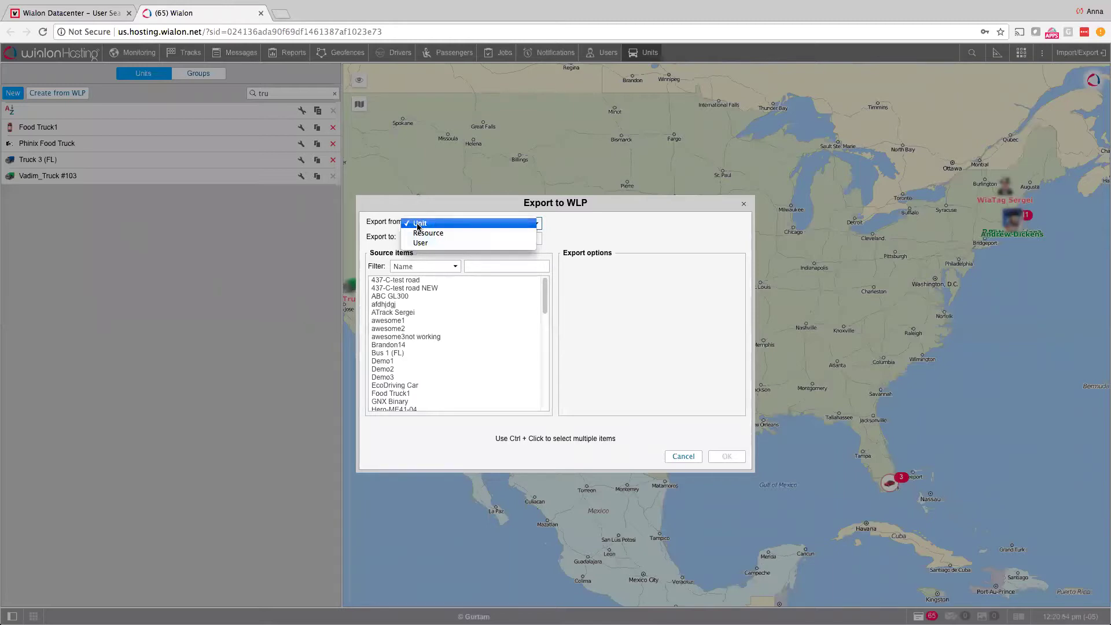
pyautogui.click(465, 225)
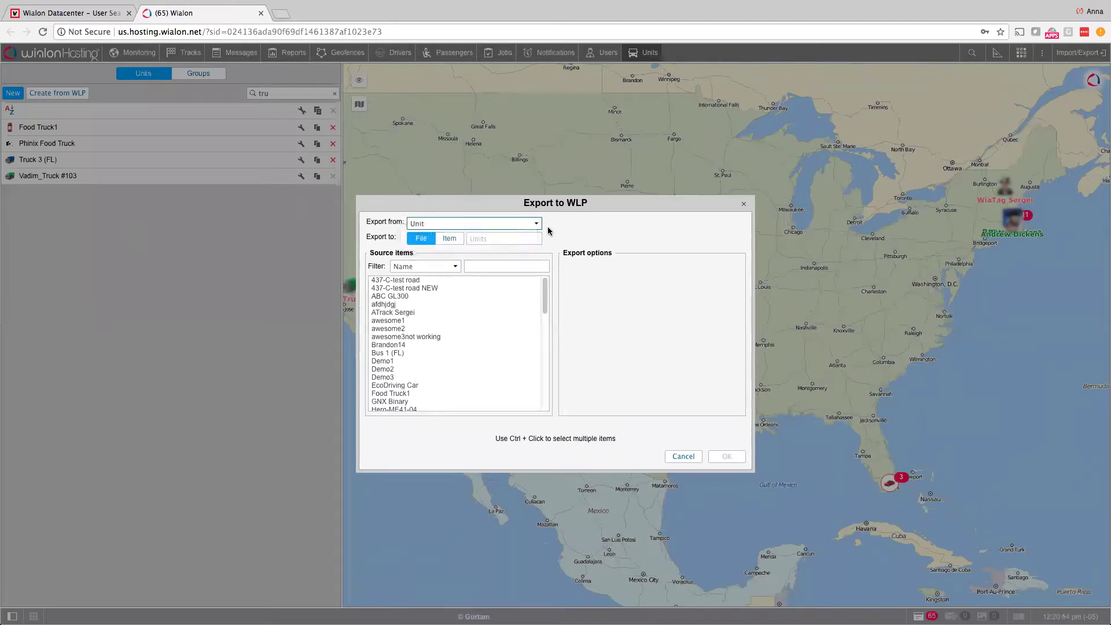
pyautogui.click(443, 226)
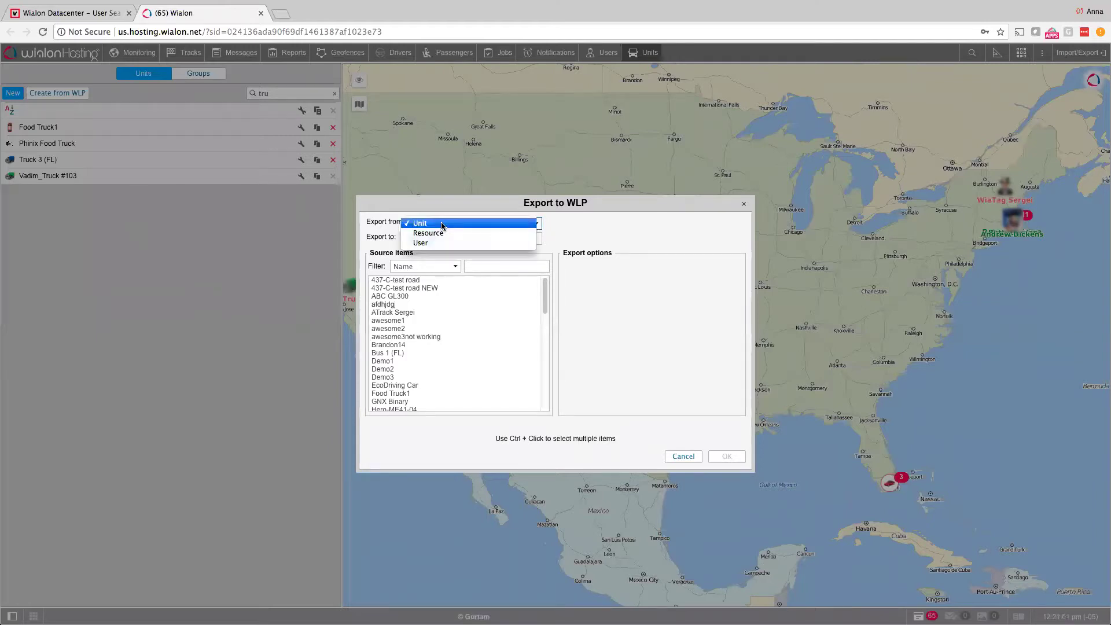
pyautogui.click(443, 233)
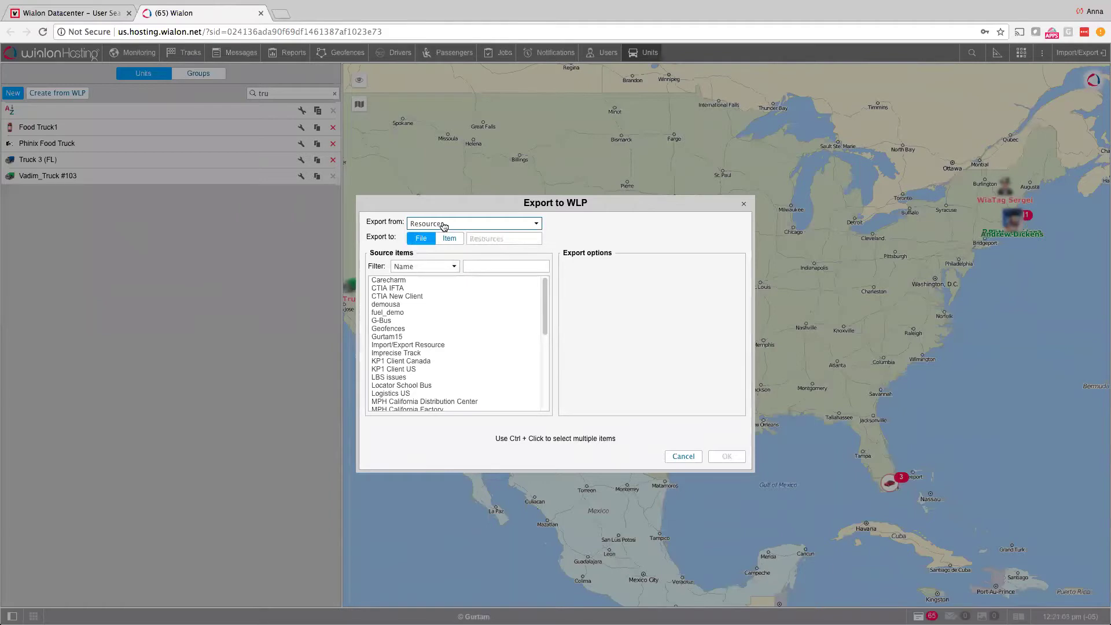
# Step: Select the demousa resource and examine its export options from Geofences through Report templates, ticking Report templates
pyautogui.click(490, 265)
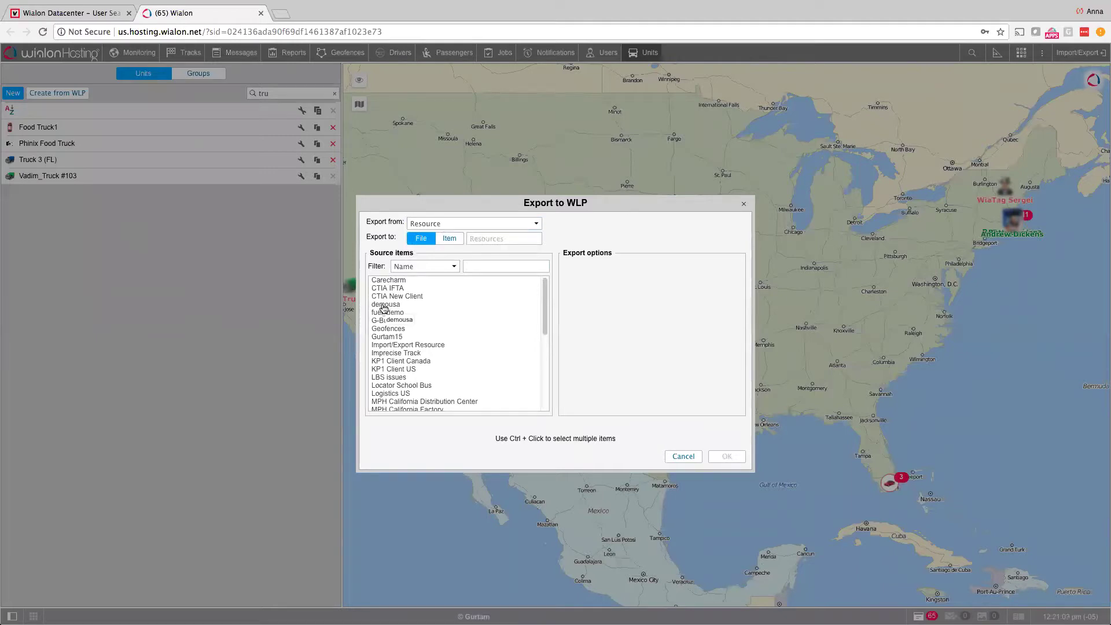
pyautogui.click(405, 306)
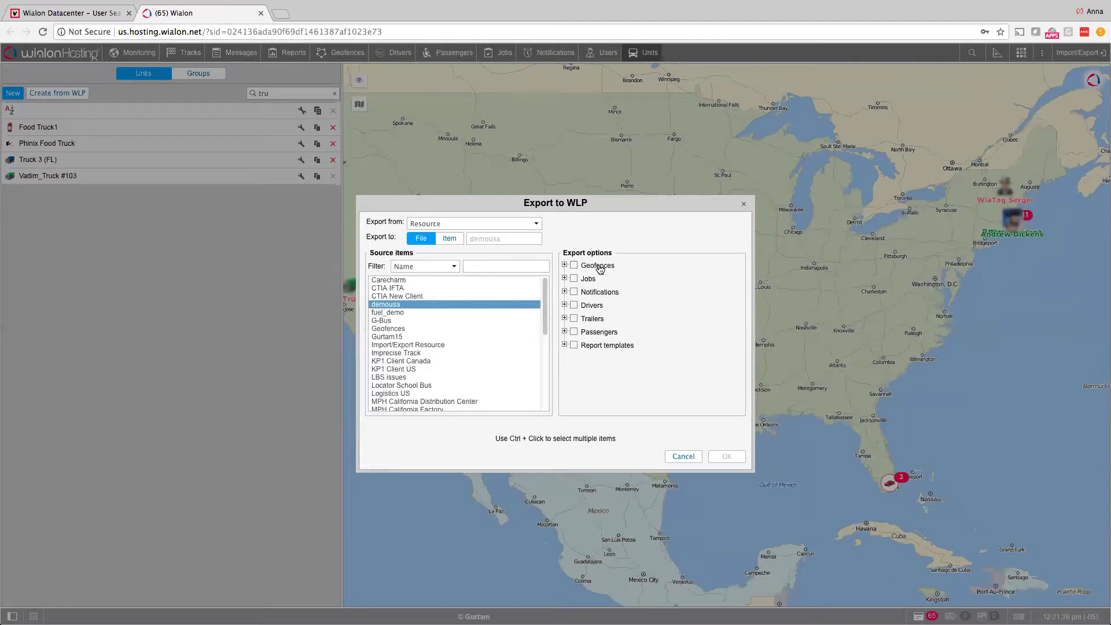
pyautogui.click(565, 265)
pyautogui.click(565, 265)
pyautogui.click(565, 279)
pyautogui.click(565, 278)
pyautogui.click(565, 293)
pyautogui.click(565, 292)
pyautogui.click(565, 306)
pyautogui.click(565, 306)
pyautogui.click(564, 319)
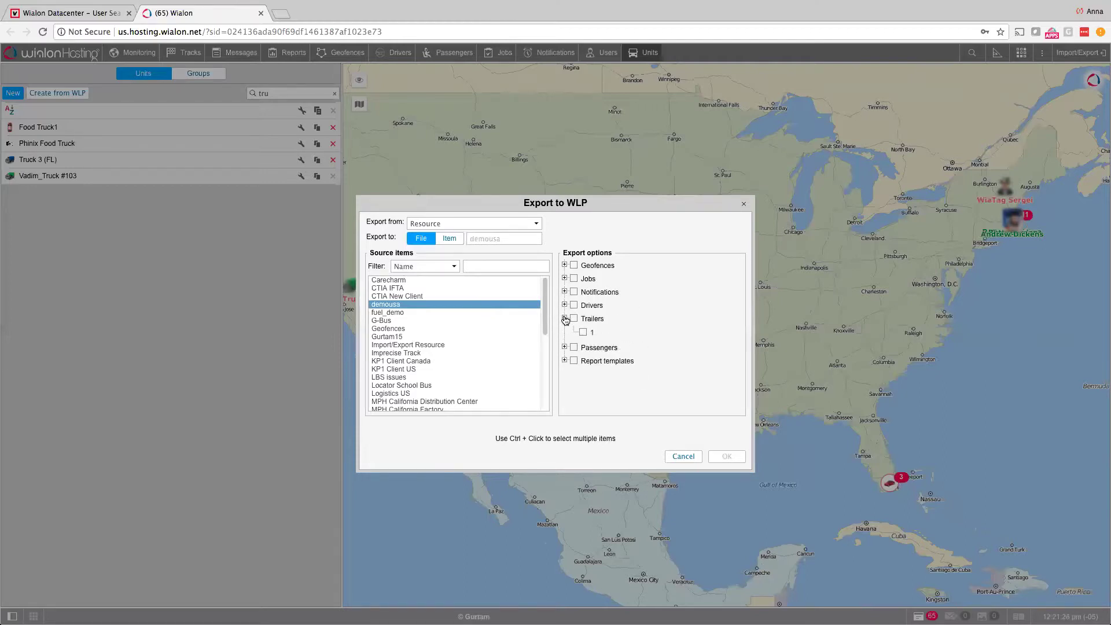
pyautogui.click(565, 318)
pyautogui.click(564, 332)
pyautogui.click(564, 333)
pyautogui.click(565, 346)
pyautogui.scroll(-5, 620, 339)
pyautogui.scroll(5, 620, 339)
pyautogui.click(574, 346)
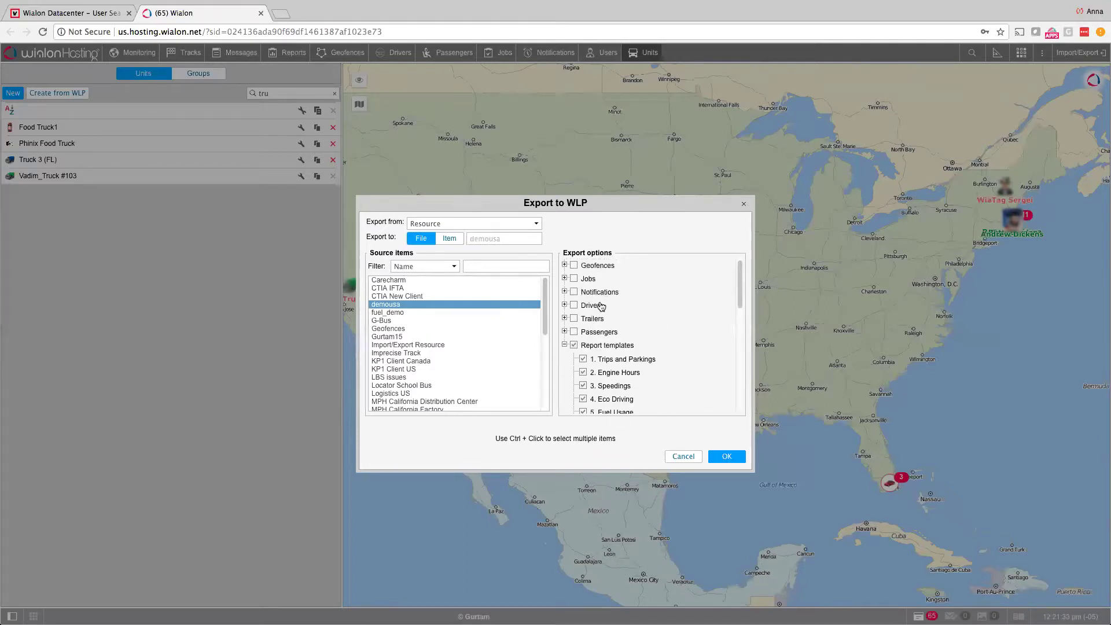
pyautogui.click(565, 345)
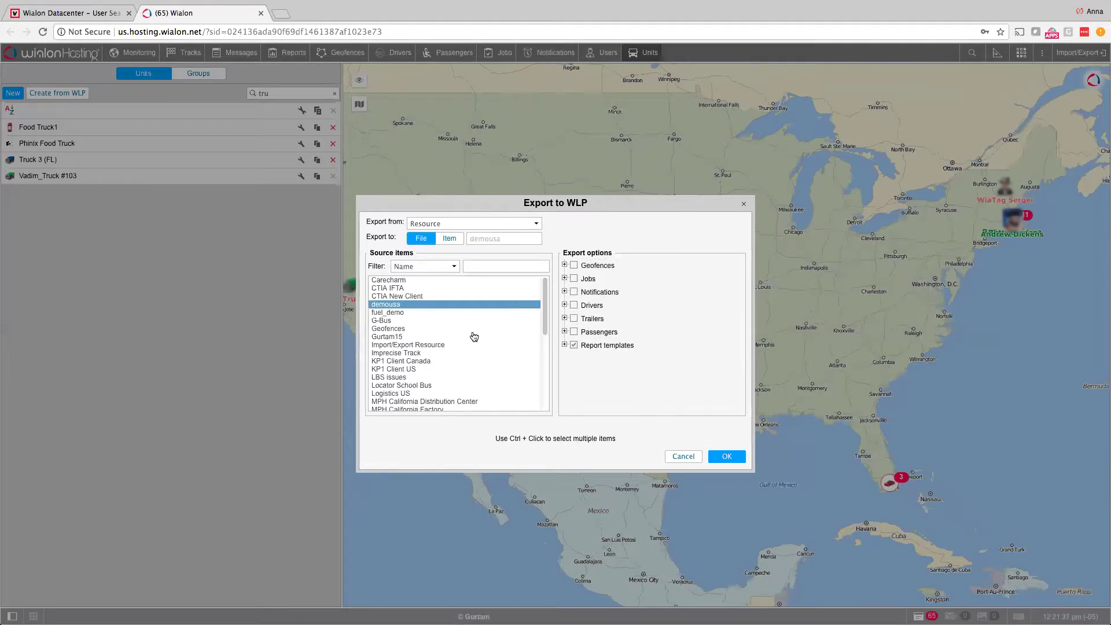
# Step: Filter the source resources by "Import", select Import/Export Resource and examine its geofences and report templates
pyautogui.scroll(-3, 484, 329)
pyautogui.click(478, 265)
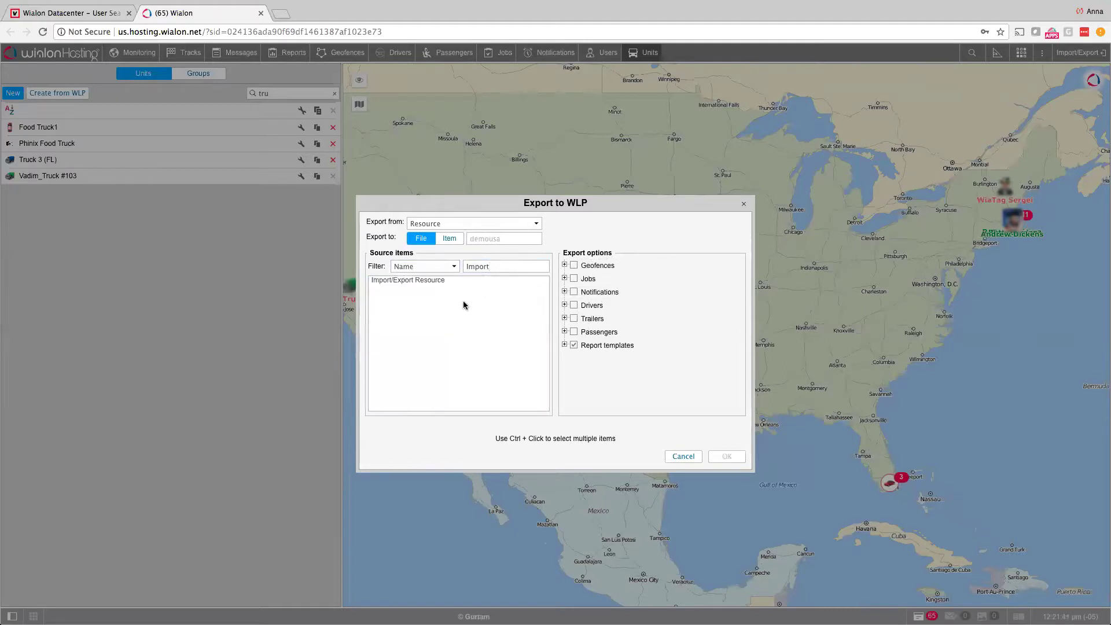
pyautogui.click(429, 281)
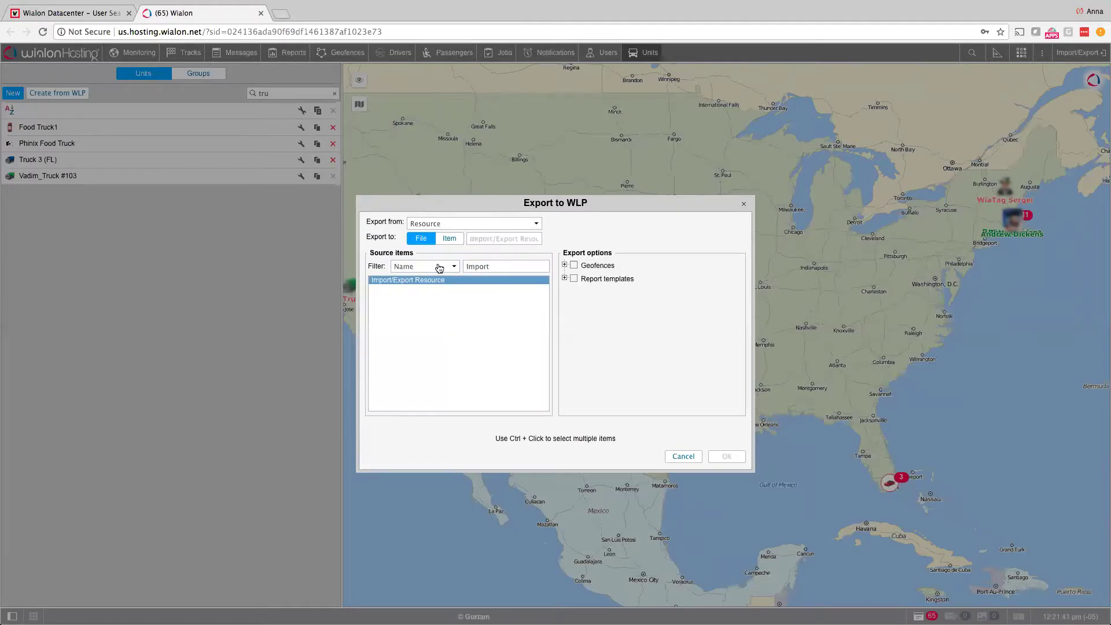
pyautogui.click(564, 265)
pyautogui.click(565, 265)
pyautogui.click(564, 279)
pyautogui.click(565, 265)
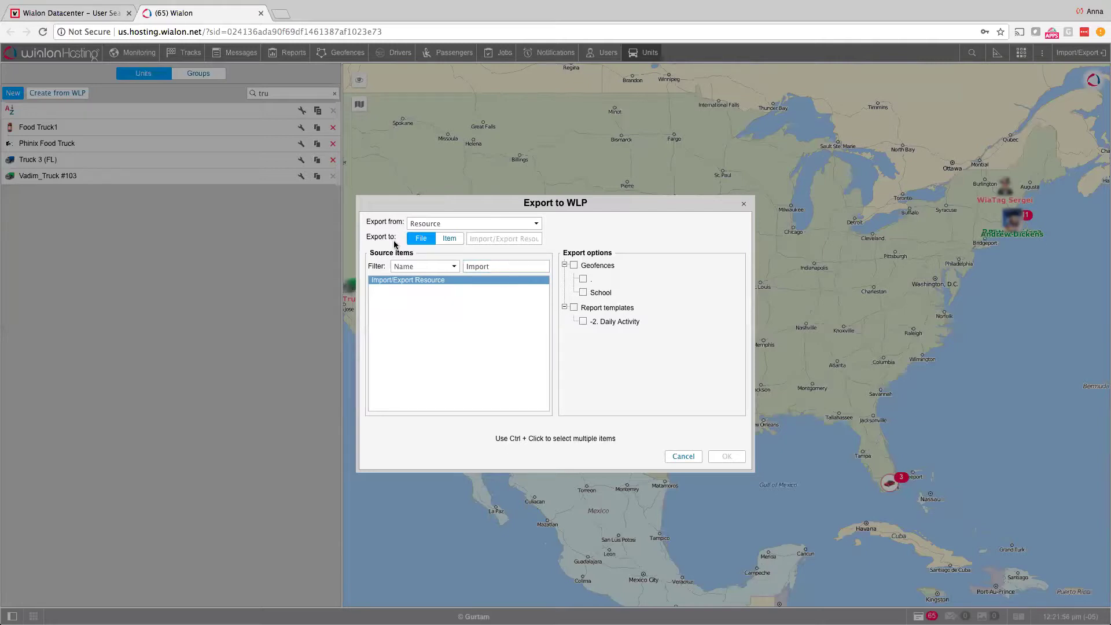
# Step: Filter the source resources by "demousa", select demousa and choose Report templates and Geofences as the export options
pyautogui.click(502, 264)
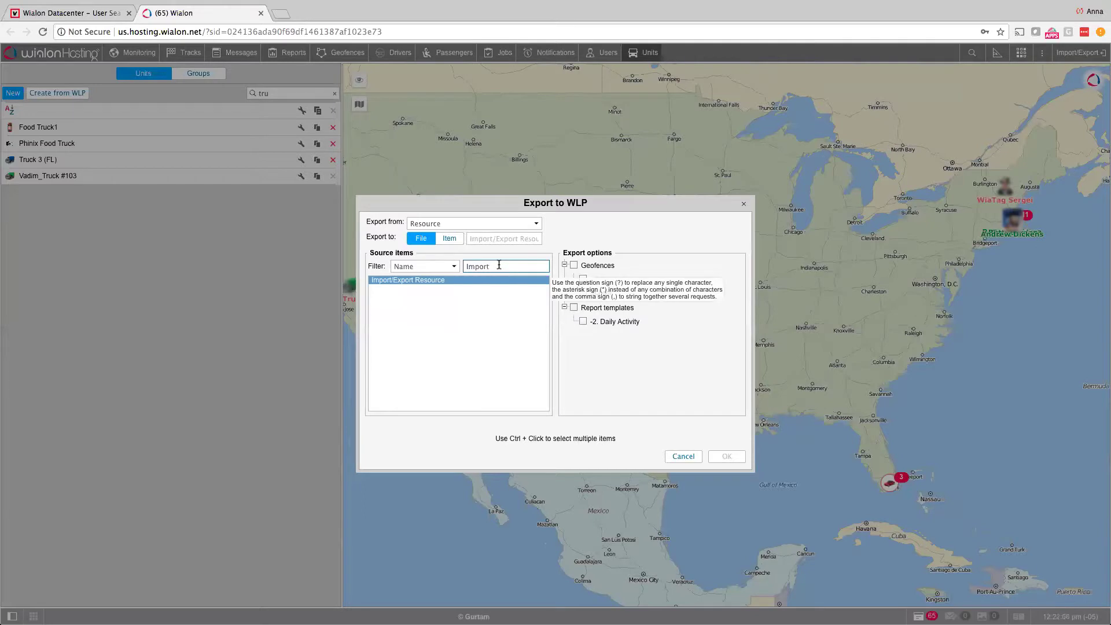
pyautogui.moveTo(497, 267); pyautogui.dragTo(463, 264)
pyautogui.press('BackSpace')
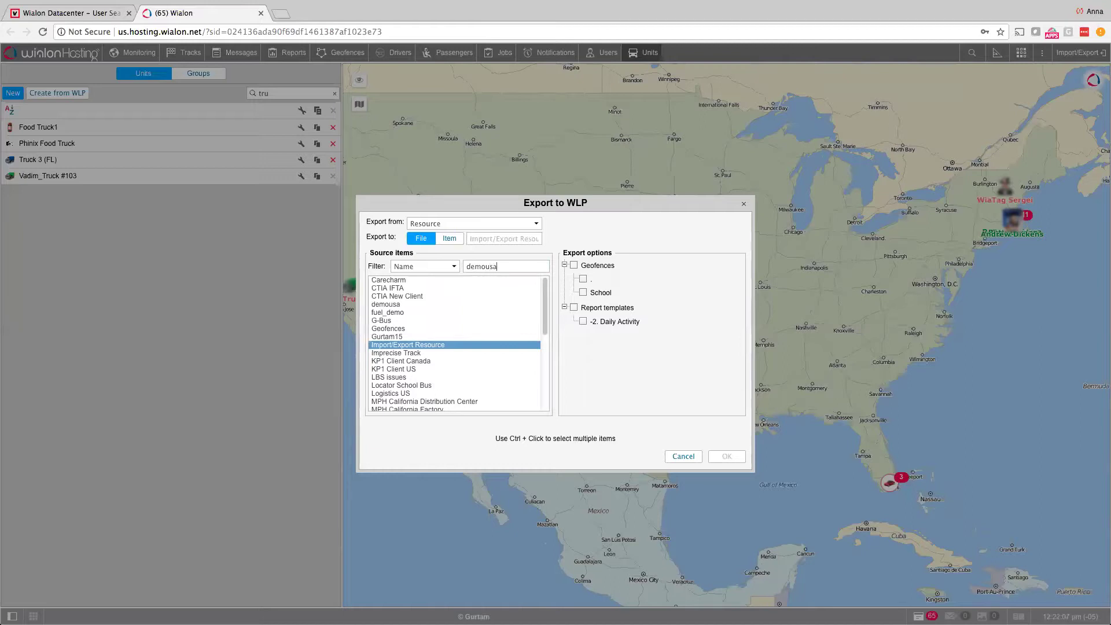
pyautogui.click(411, 283)
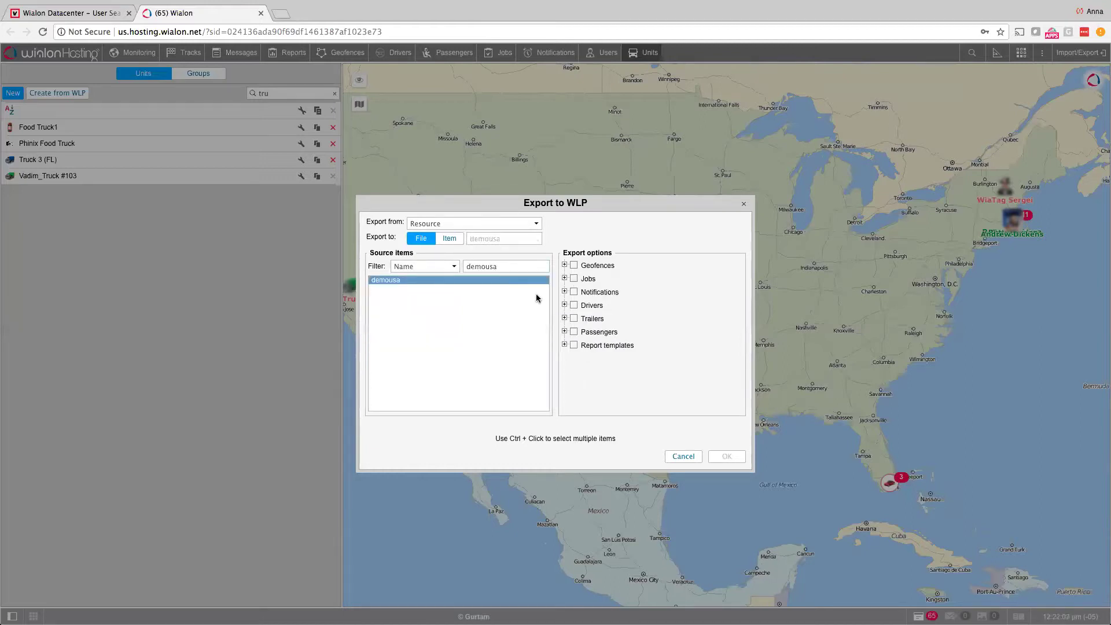
pyautogui.click(575, 345)
pyautogui.click(574, 265)
# Step: Export directly to an item, acknowledging the filtered-items notice, and import into Import/Export Resource found with the destination filter "Import"
pyautogui.click(459, 240)
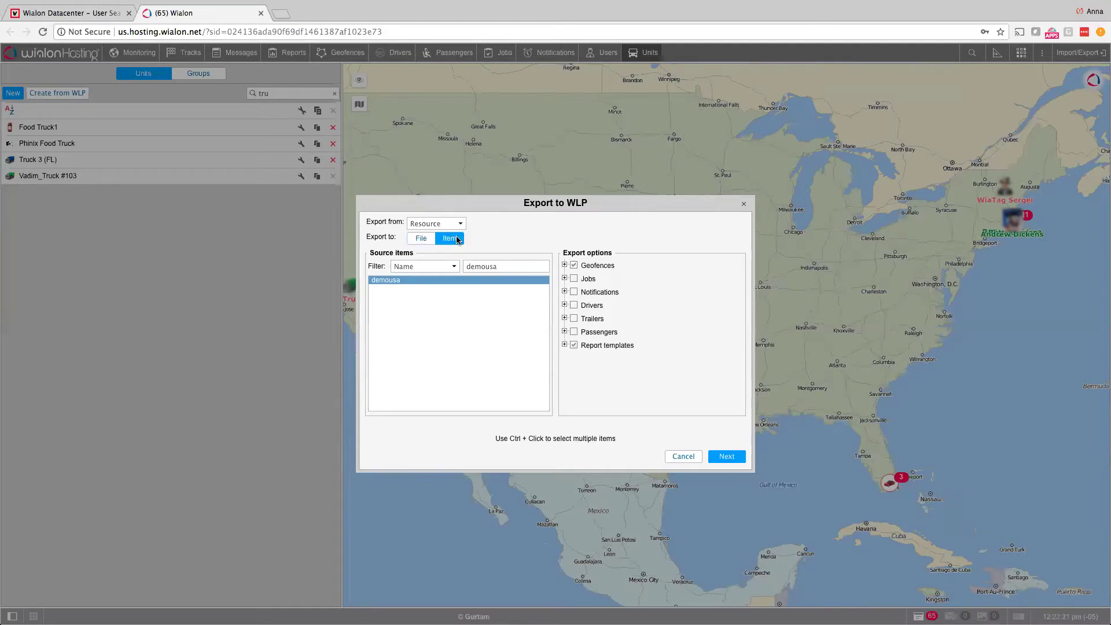
pyautogui.click(726, 455)
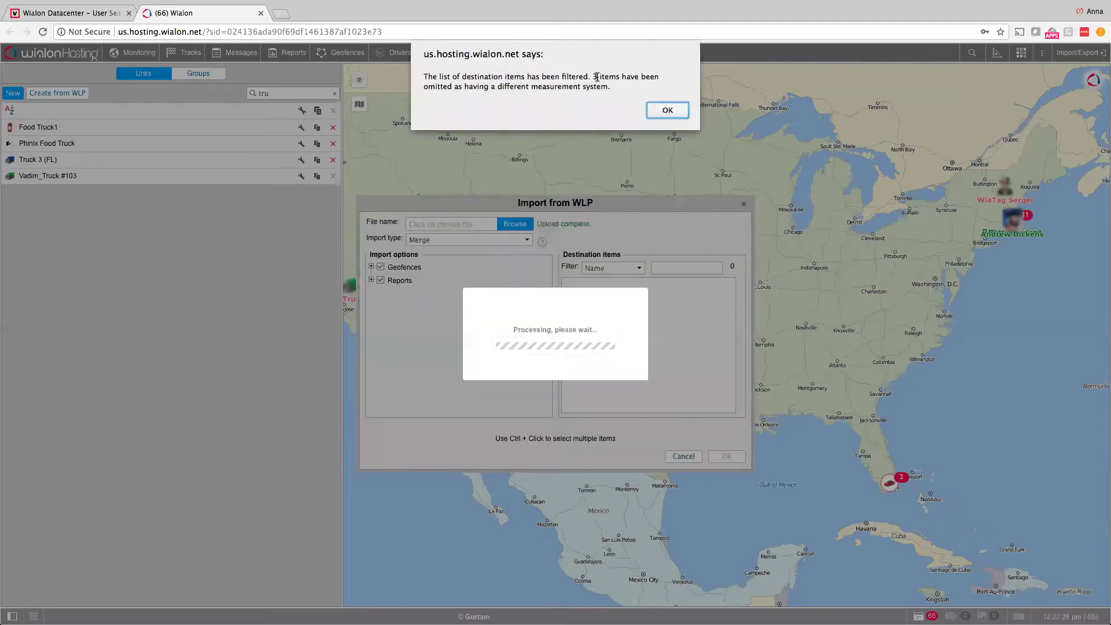
pyautogui.click(673, 113)
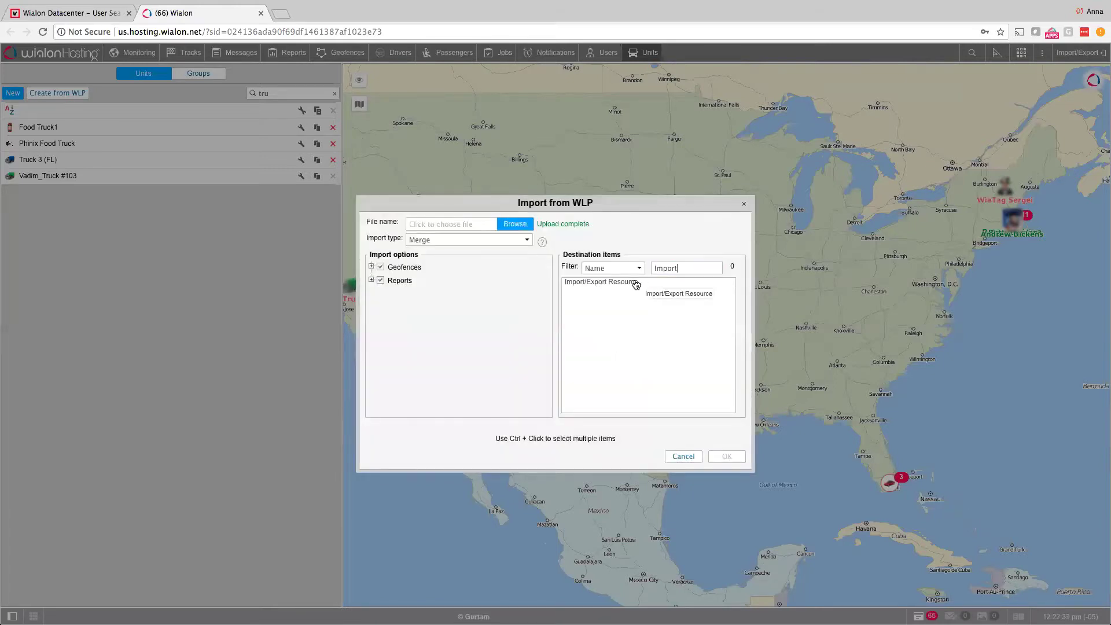
pyautogui.click(634, 284)
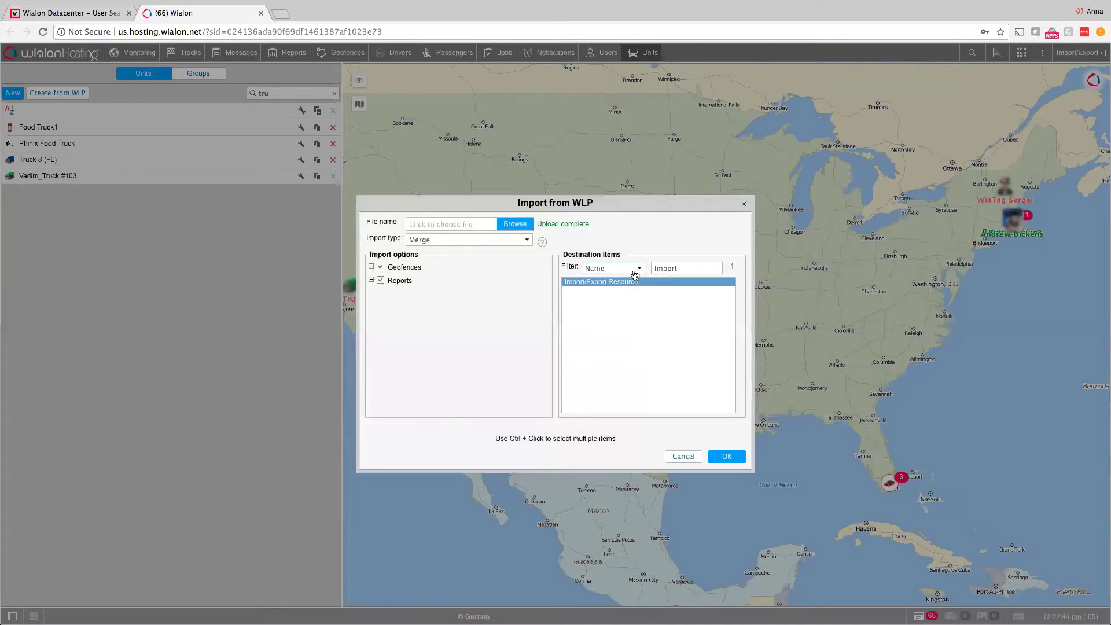
pyautogui.click(736, 456)
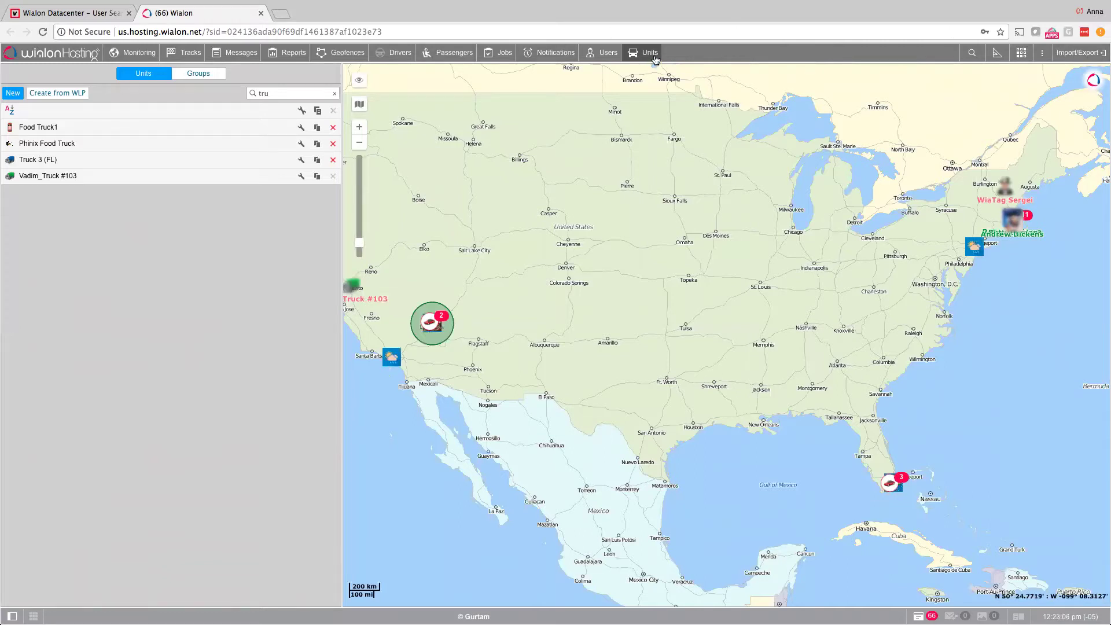
# Step: Clear the search filters of the unit list and the user list and return to the units
pyautogui.press('BackSpace')
pyautogui.press('BackSpace')
pyautogui.press('BackSpace')
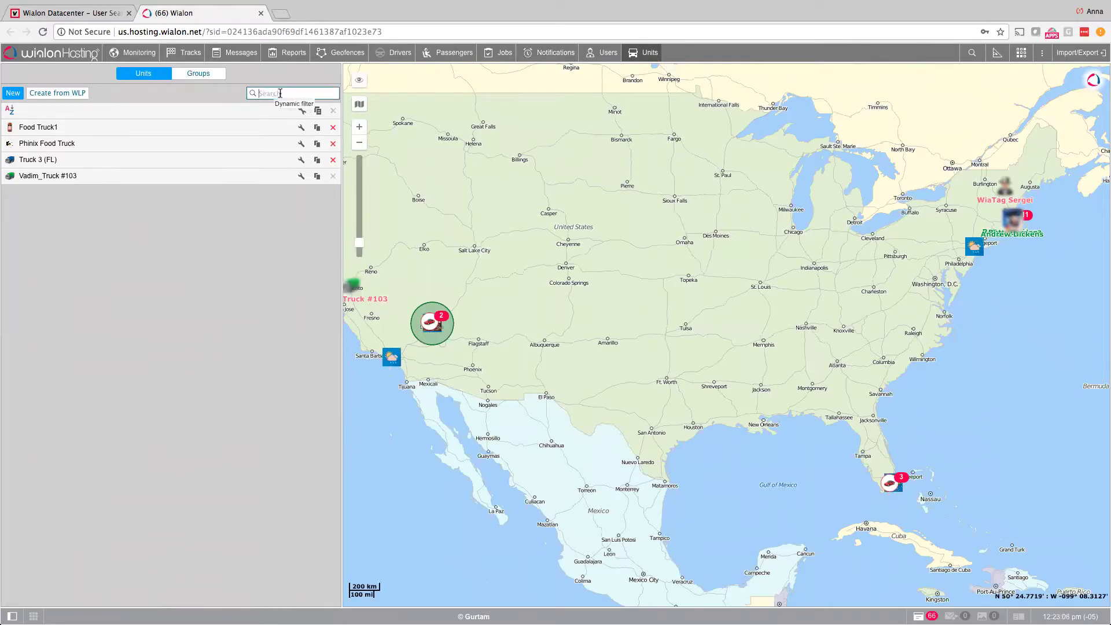
pyautogui.click(316, 88)
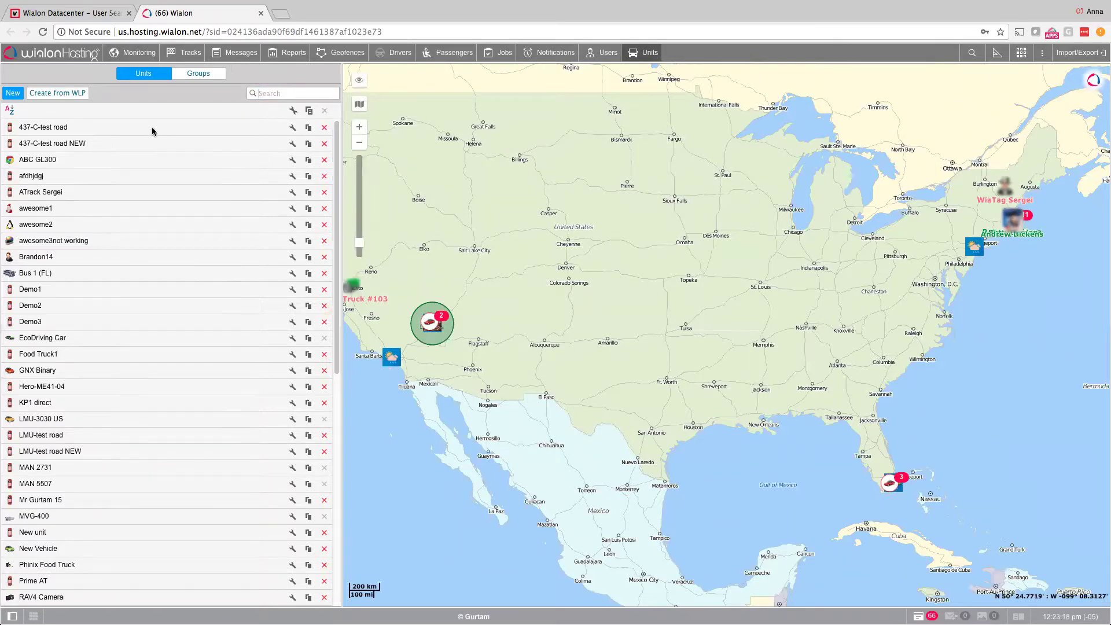
pyautogui.click(604, 54)
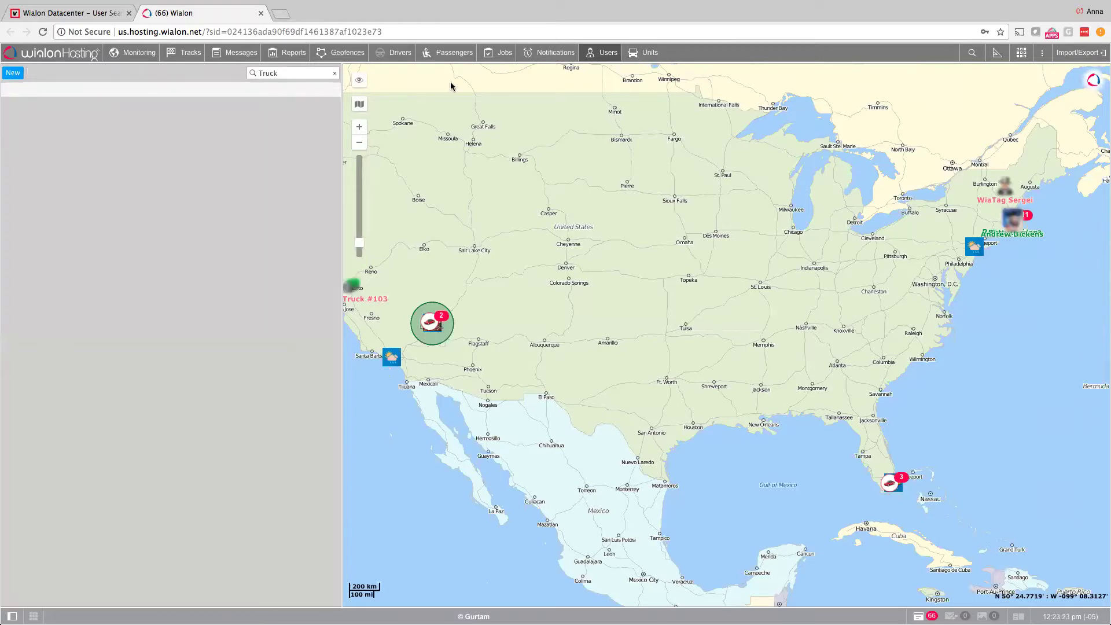
pyautogui.click(334, 73)
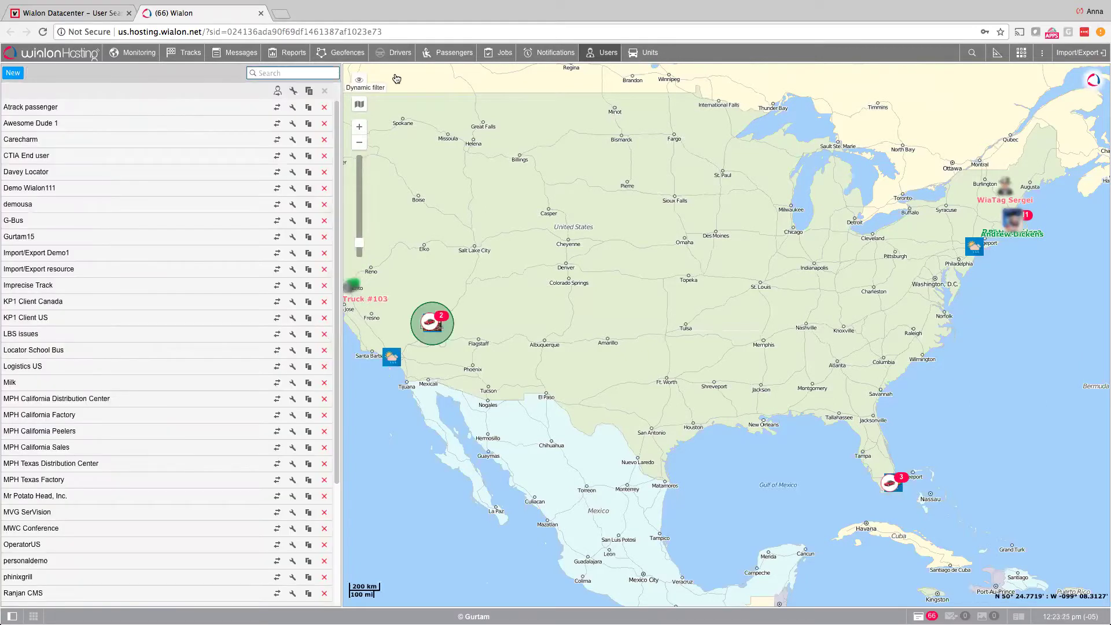
pyautogui.click(645, 53)
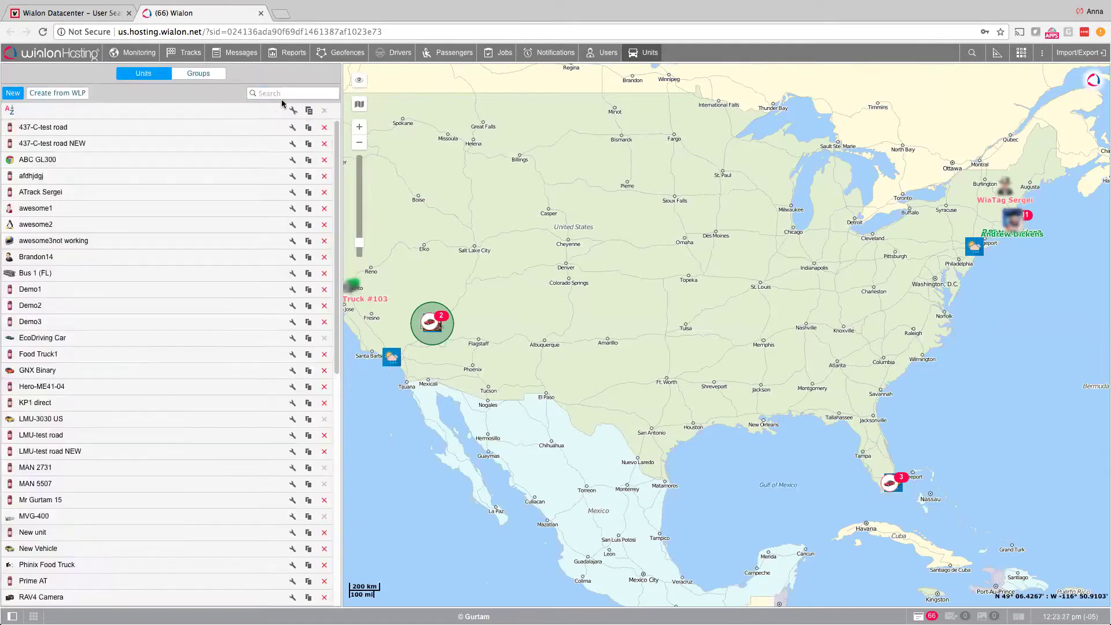
# Step: Compare the report templates of the demousa resource with those of Import/Export Resource in the reports section
pyautogui.click(298, 55)
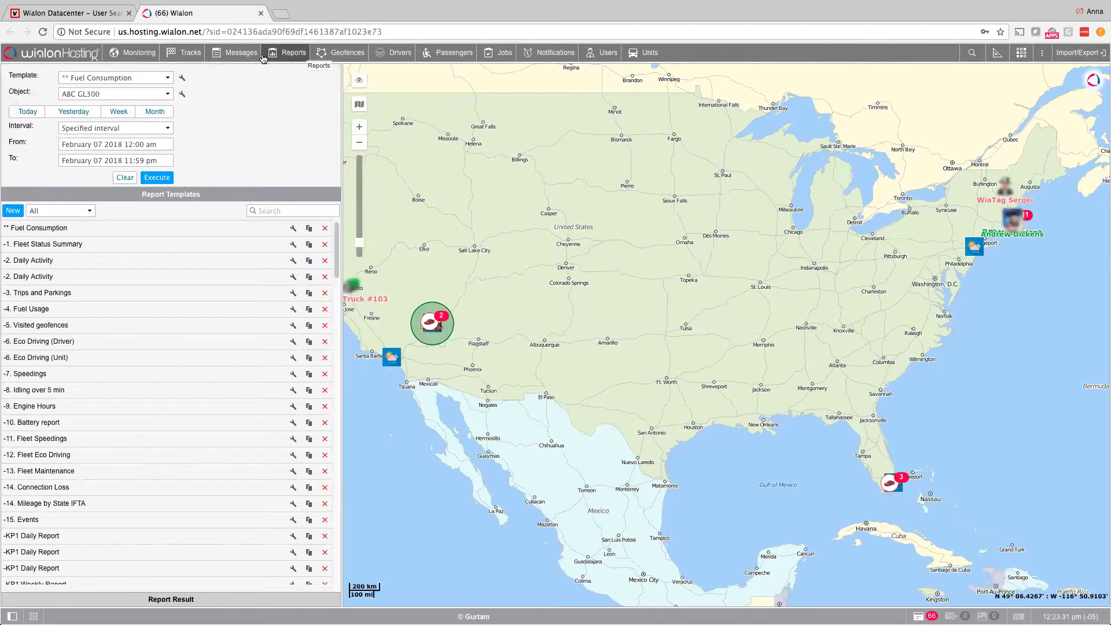
pyautogui.click(91, 212)
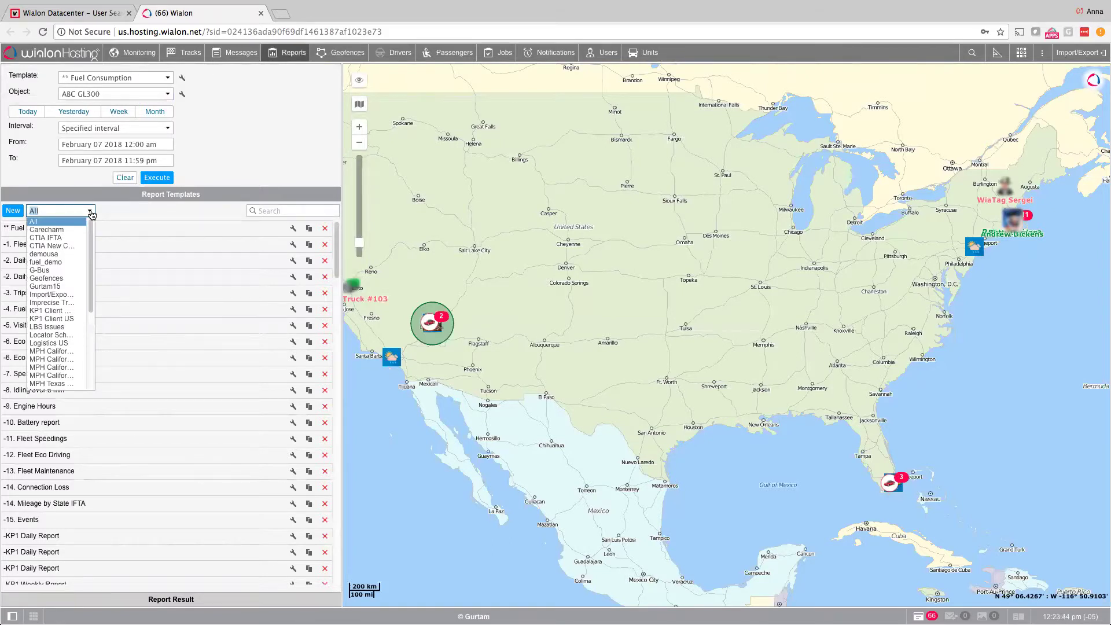
pyautogui.click(55, 254)
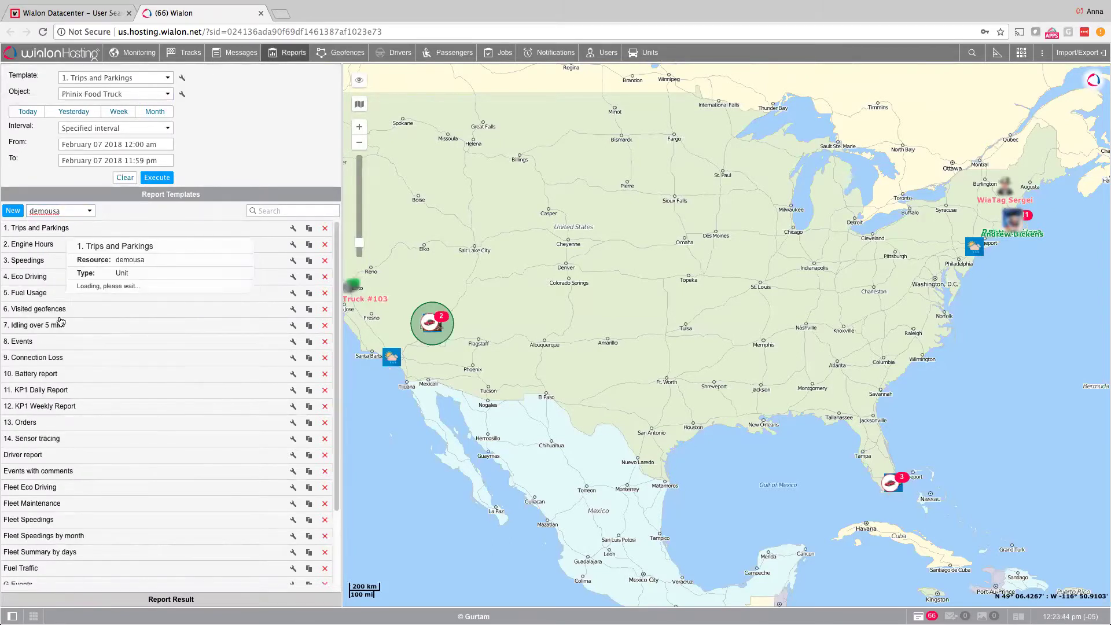
pyautogui.click(86, 212)
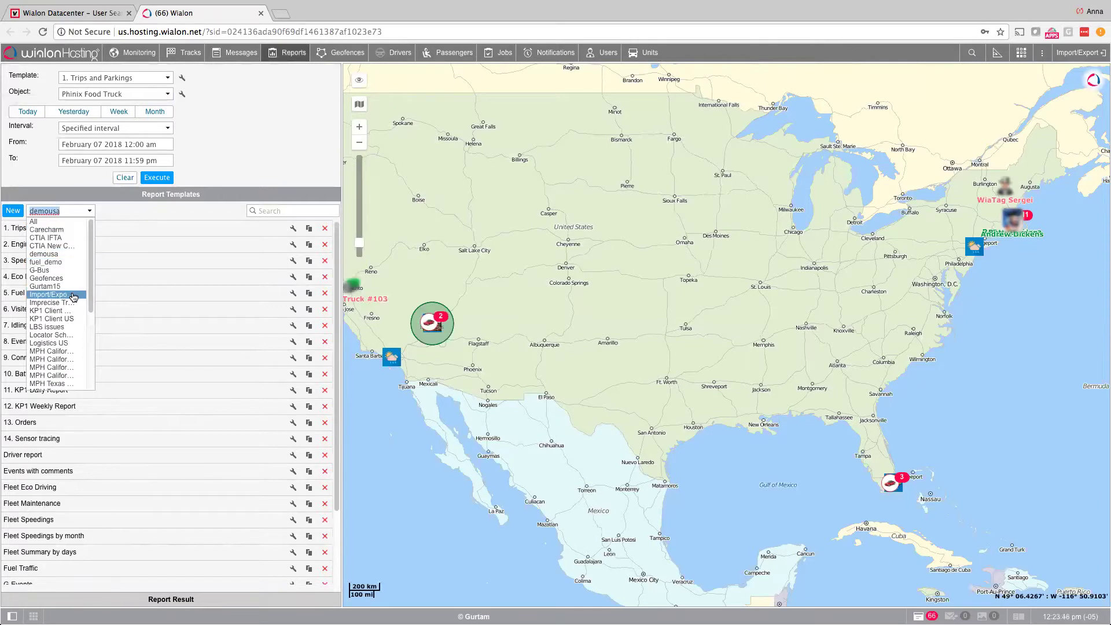
pyautogui.click(55, 295)
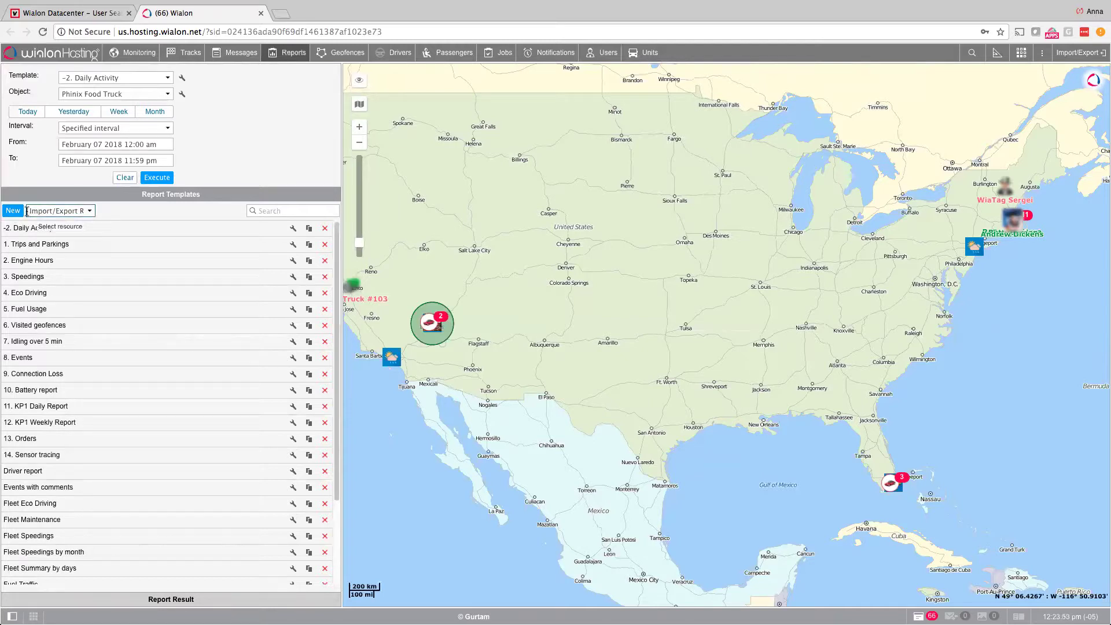
pyautogui.click(57, 211)
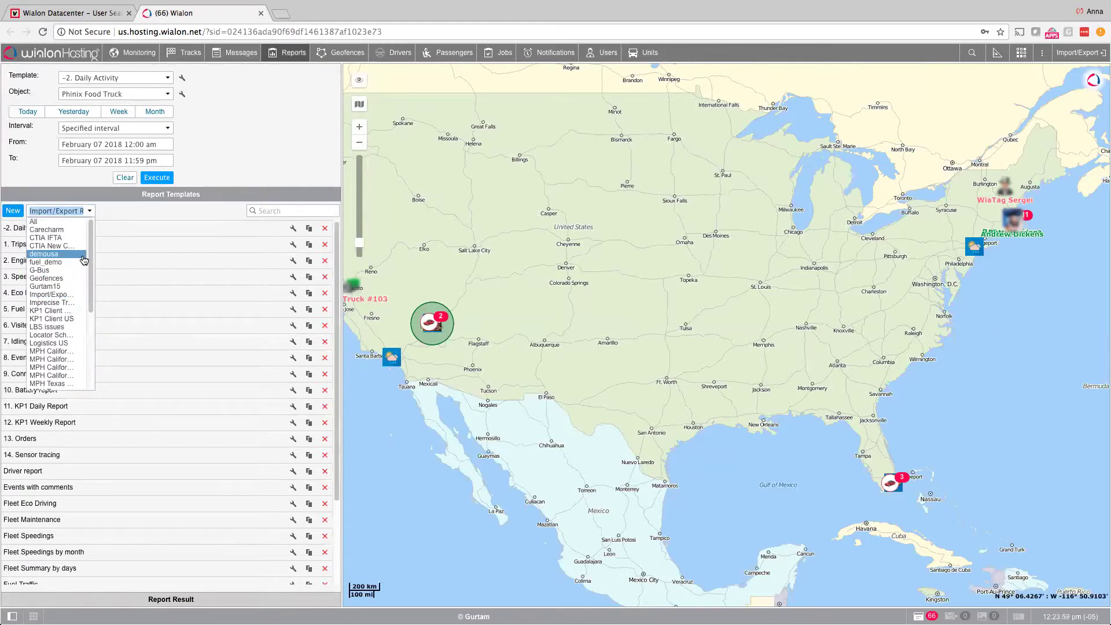
pyautogui.click(83, 259)
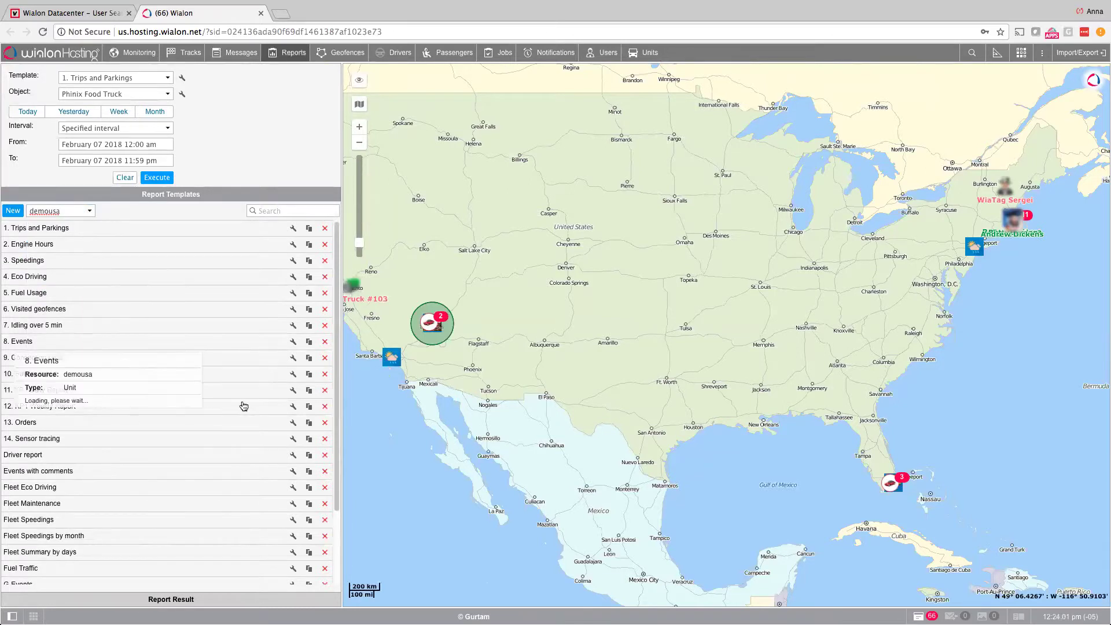
pyautogui.click(58, 210)
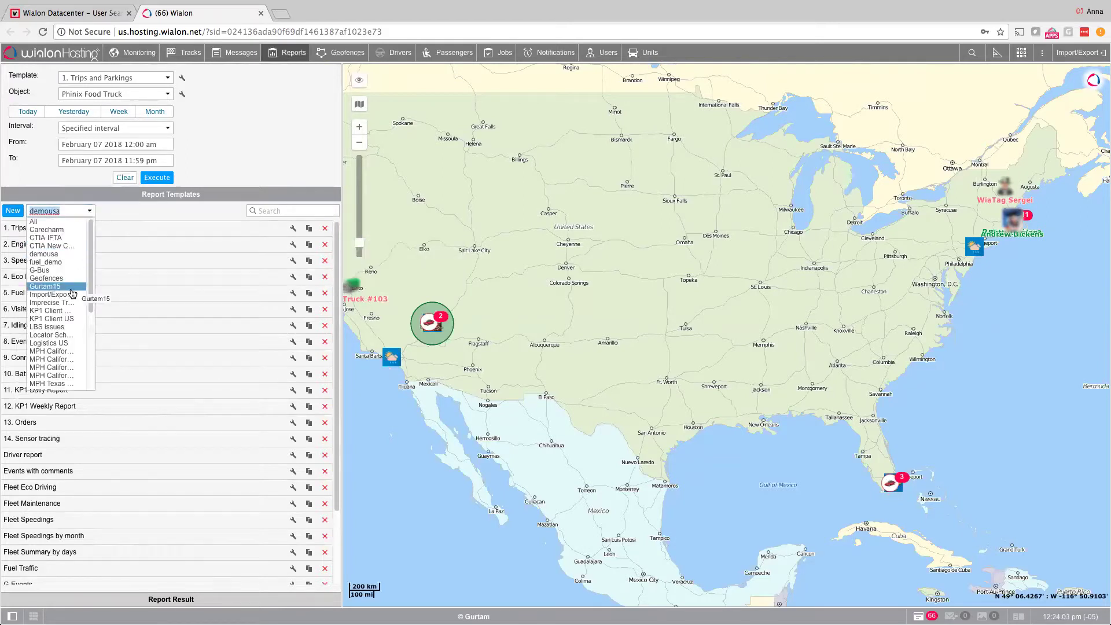
pyautogui.click(72, 294)
pyautogui.moveTo(108, 285)
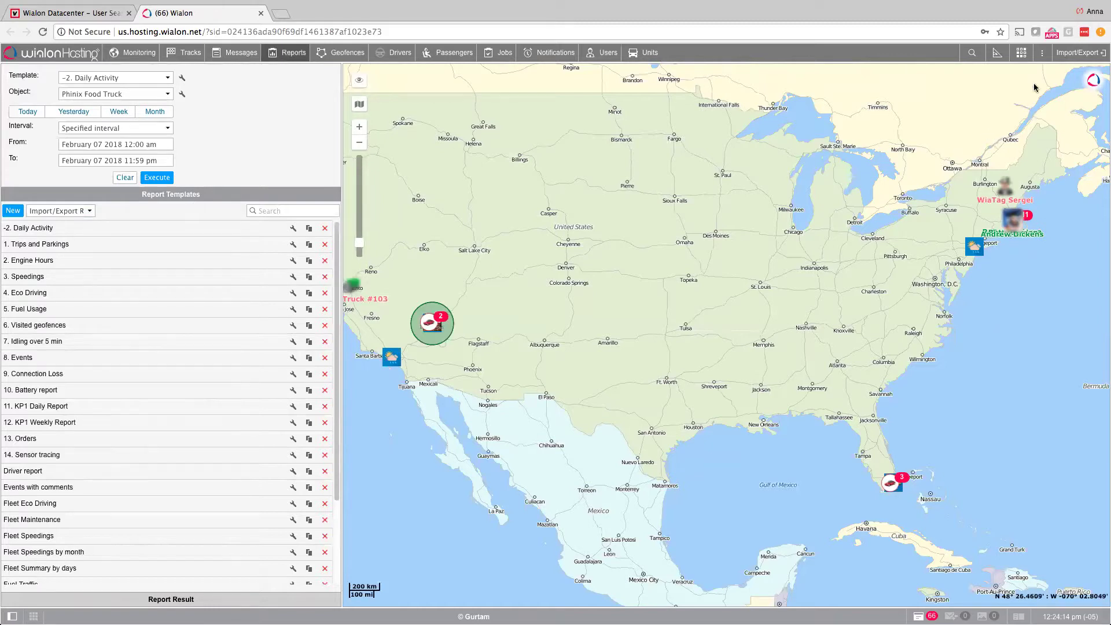
# Step: Start a new user named Import/Export demo111, entering and confirming the account password
pyautogui.click(1073, 55)
pyautogui.moveTo(1086, 125)
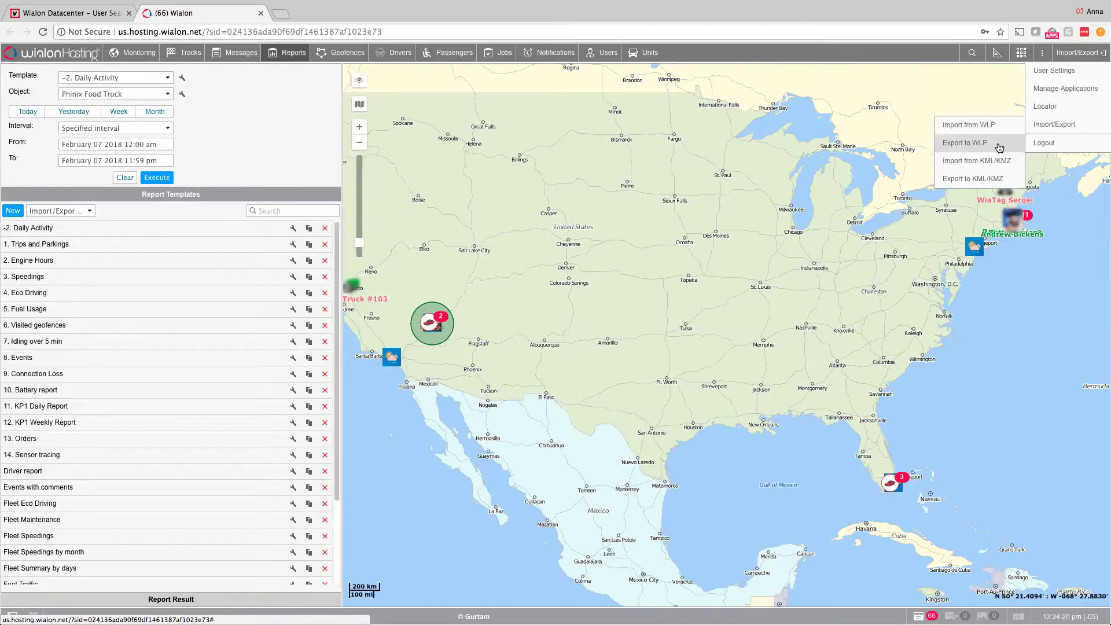
pyautogui.click(602, 52)
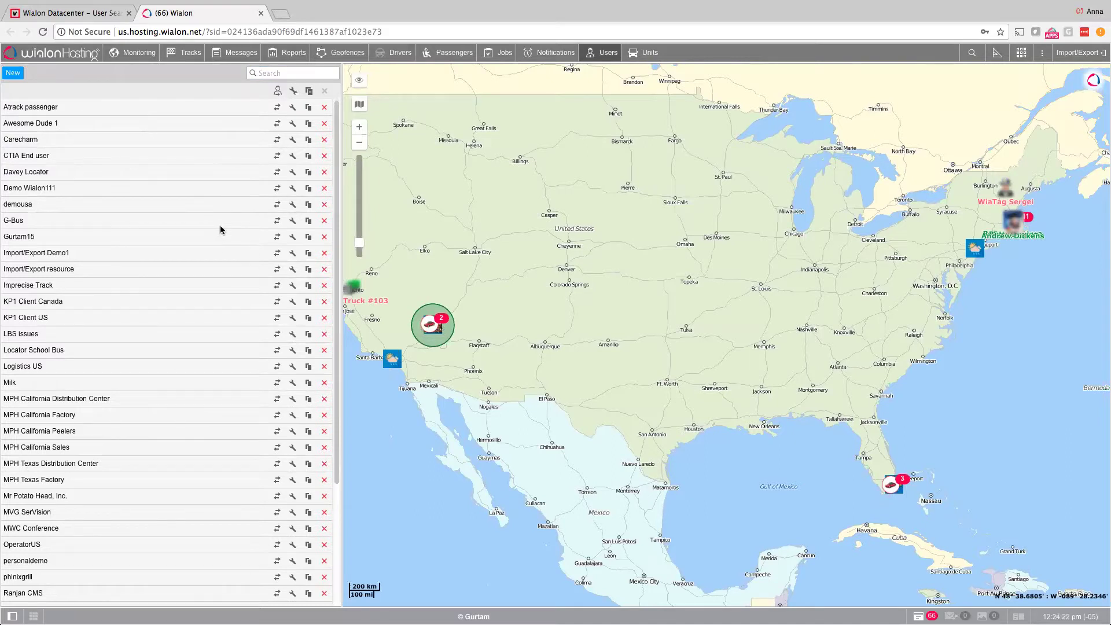
pyautogui.scroll(-3, 223, 229)
pyautogui.scroll(3, 234, 223)
pyautogui.click(11, 73)
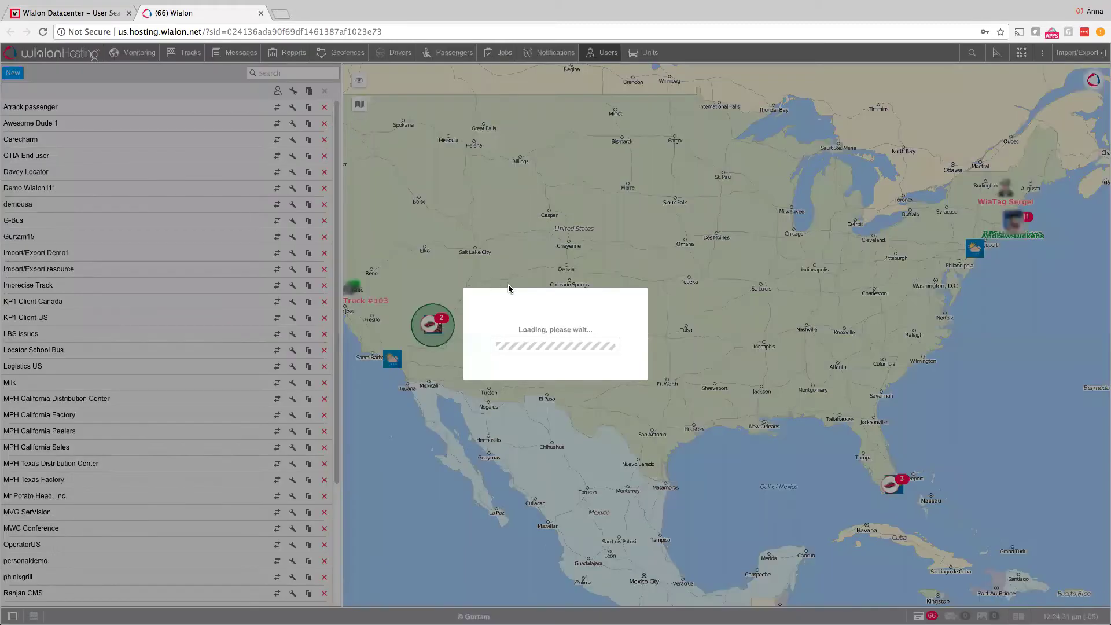
pyautogui.press('BackSpace')
pyautogui.write('Import/Export demo')
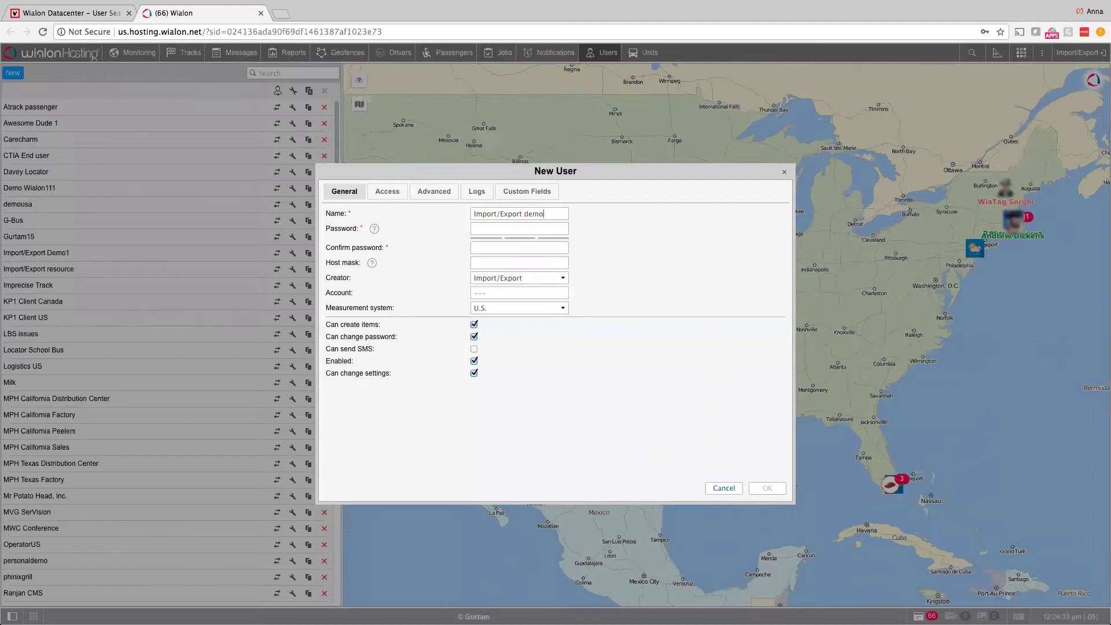
pyautogui.press('Tab')
pyautogui.write('••••')
pyautogui.press('Tab')
pyautogui.write('••')
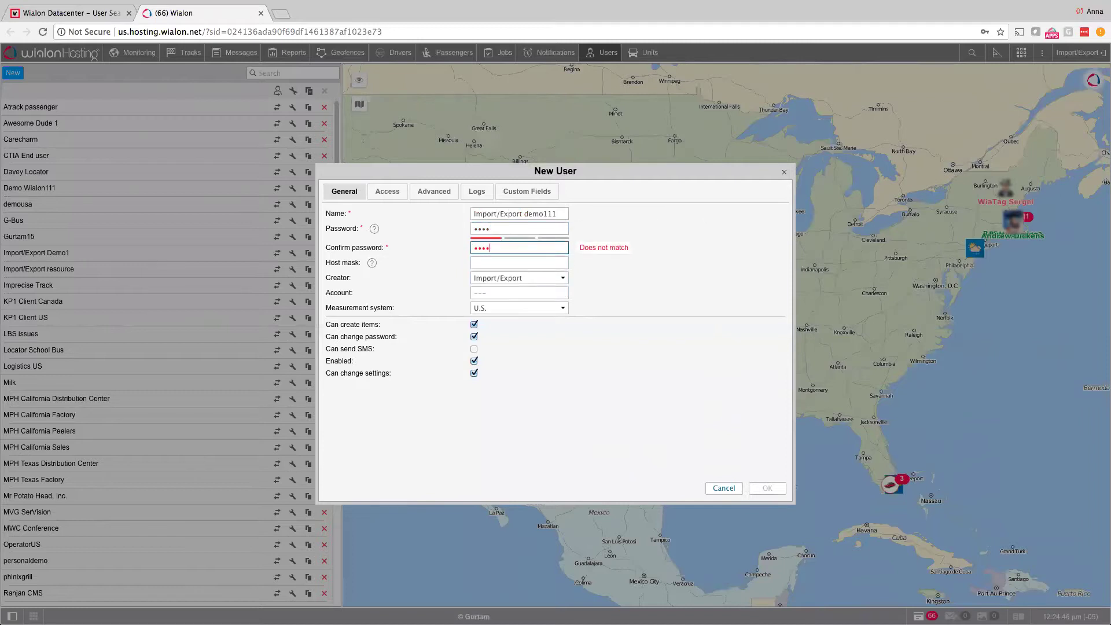
pyautogui.write('••')
pyautogui.press('Tab')
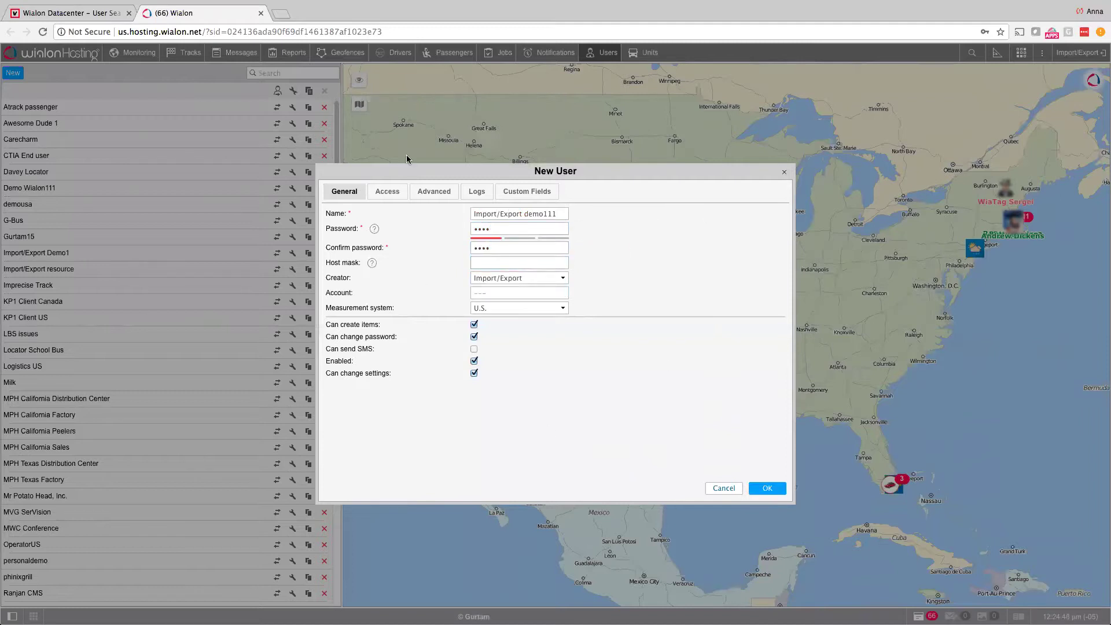
# Step: Grant the new user access to the units from 437-C-test road through awesome3not working and save the user
pyautogui.click(387, 191)
pyautogui.moveTo(349, 246); pyautogui.dragTo(371, 303)
pyautogui.click(576, 228)
pyautogui.click(767, 489)
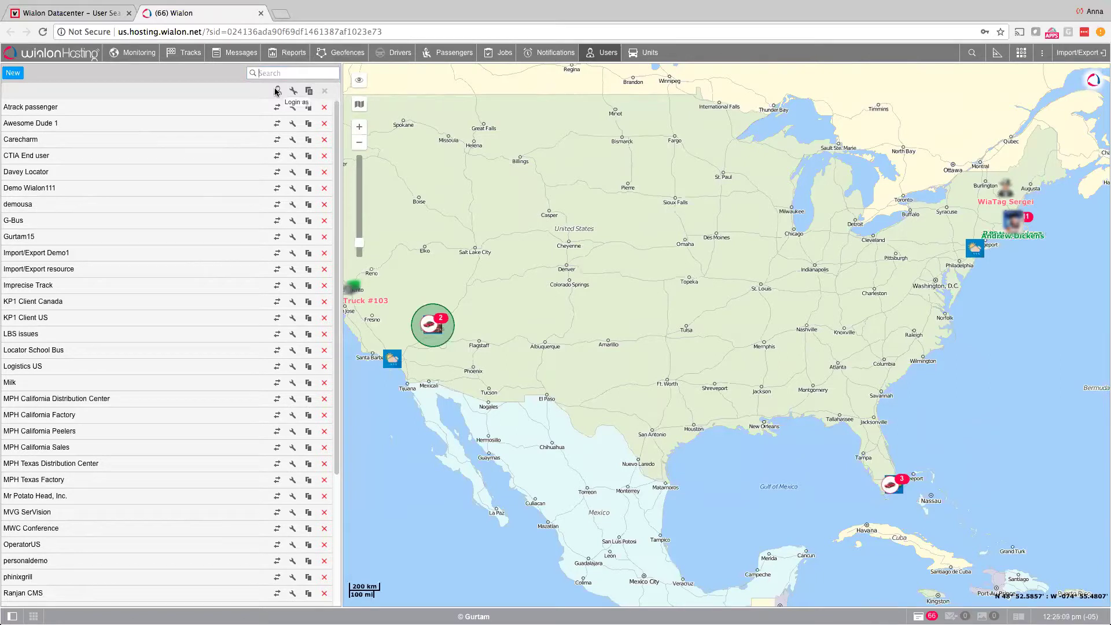
# Step: Filter the users by "Import", log in as Import/Export demo111 and view that user's units
pyautogui.write('Import')
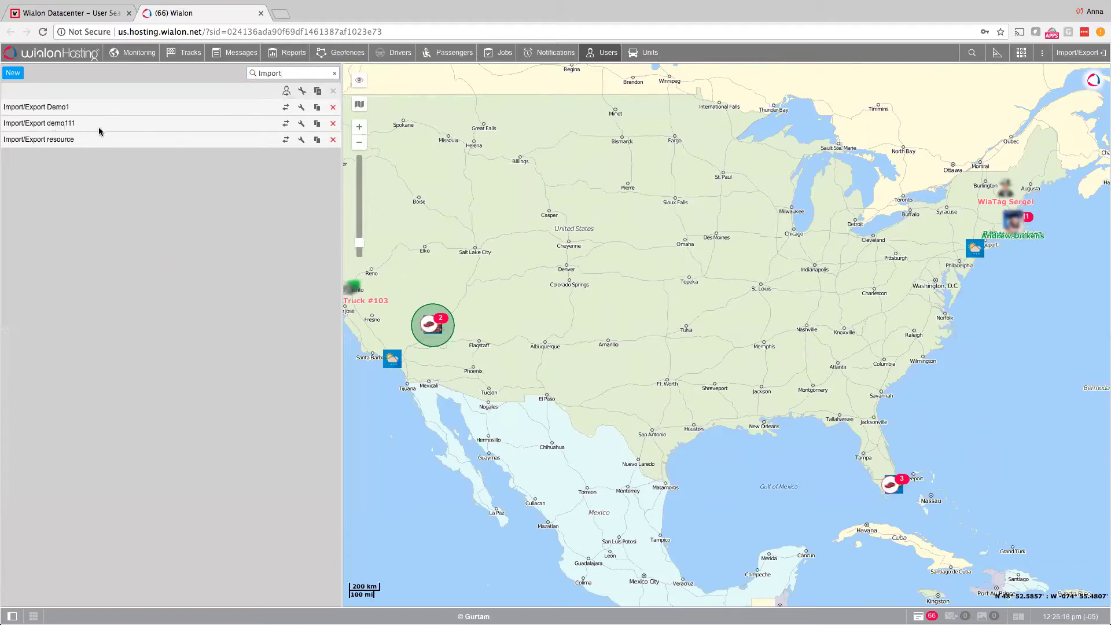
pyautogui.click(286, 125)
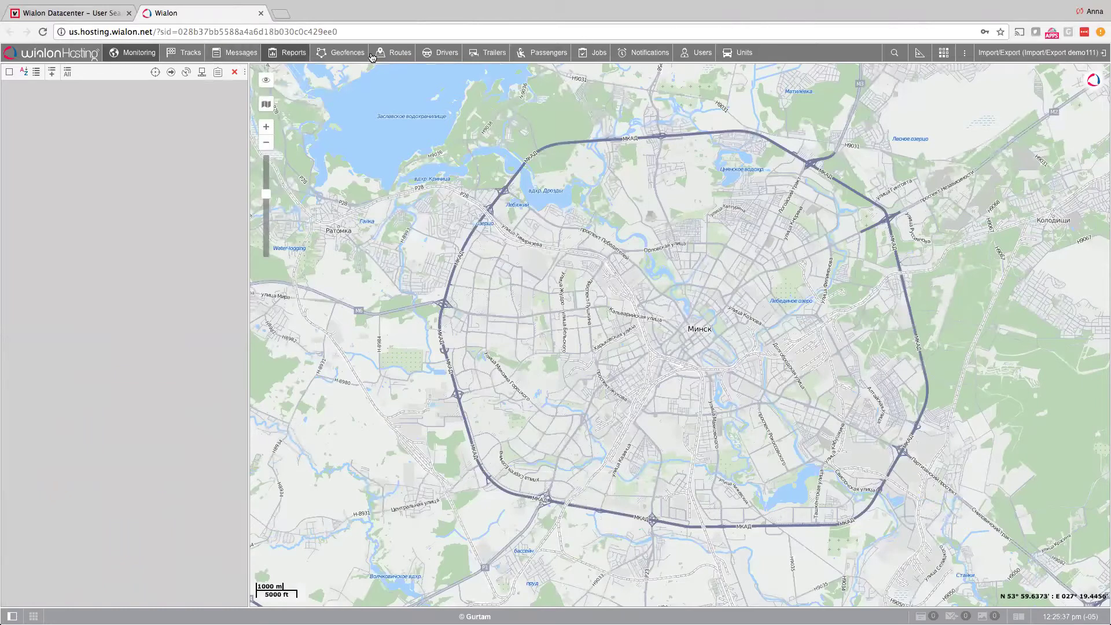
pyautogui.click(739, 52)
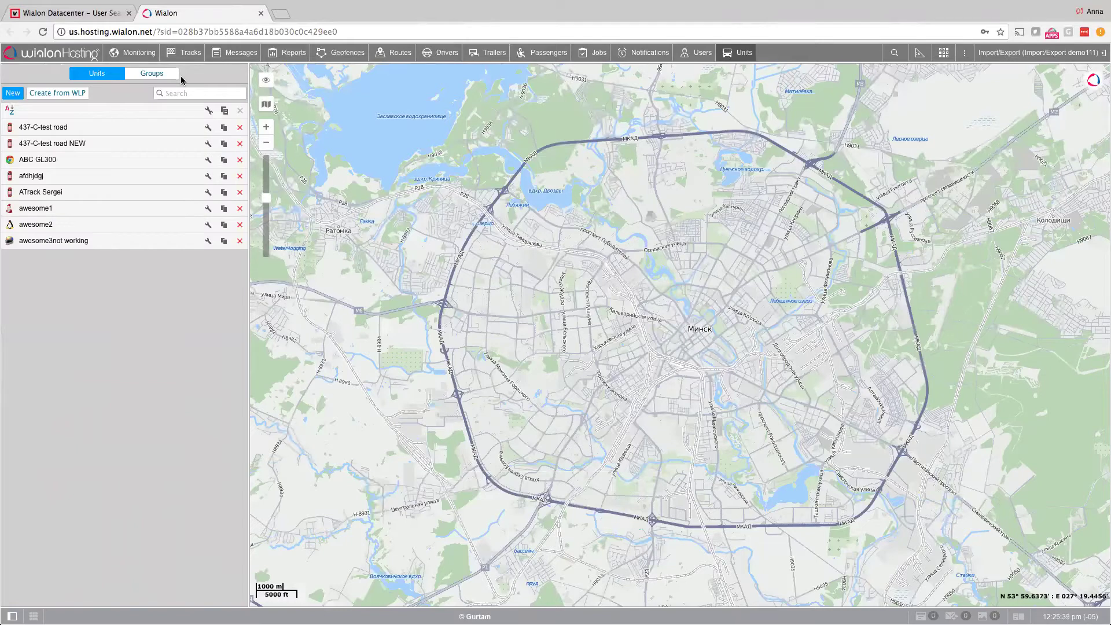
# Step: Add all of the available units to the monitoring work list of Import/Export demo111
pyautogui.click(144, 55)
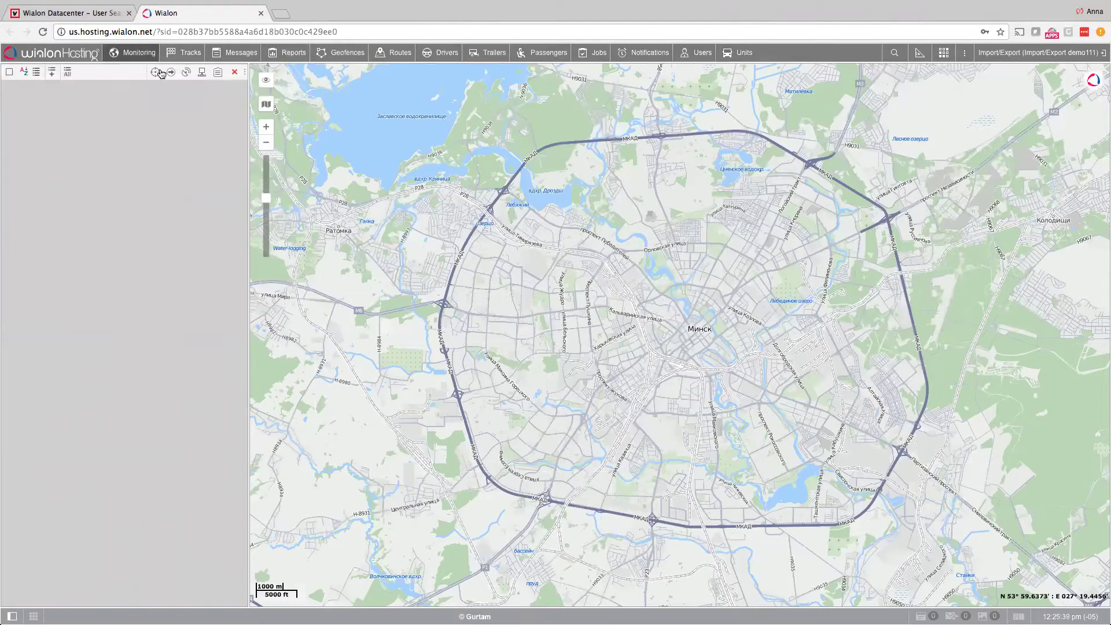
pyautogui.click(52, 73)
pyautogui.click(67, 71)
pyautogui.click(659, 100)
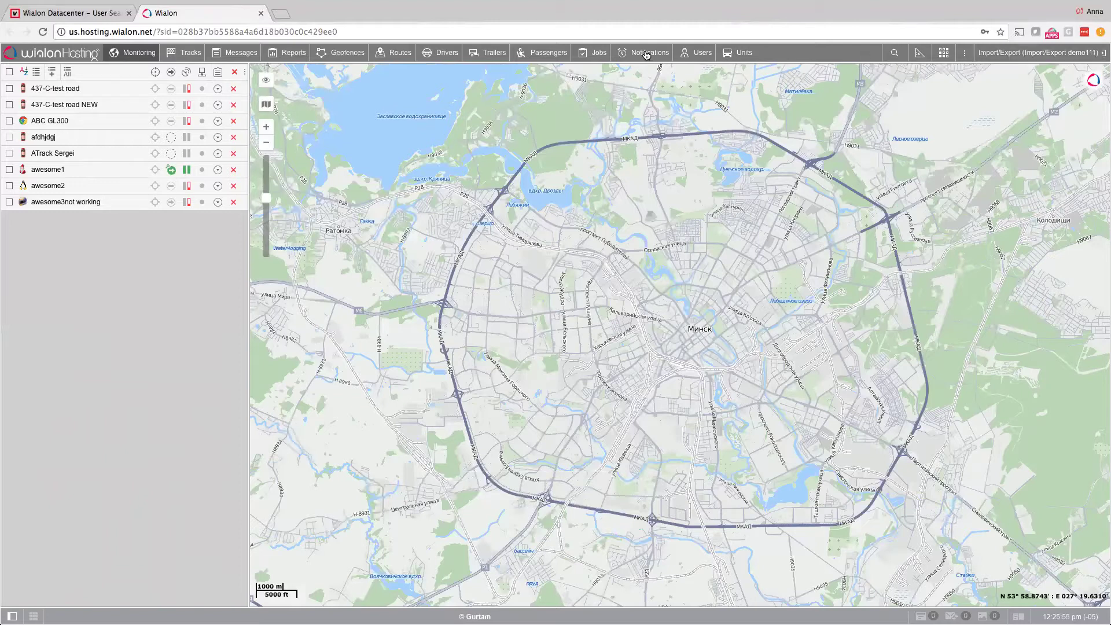
# Step: Go back to the main user Import/Export from Import/Export demo111 and confirm the switch
pyautogui.moveTo(265, 105)
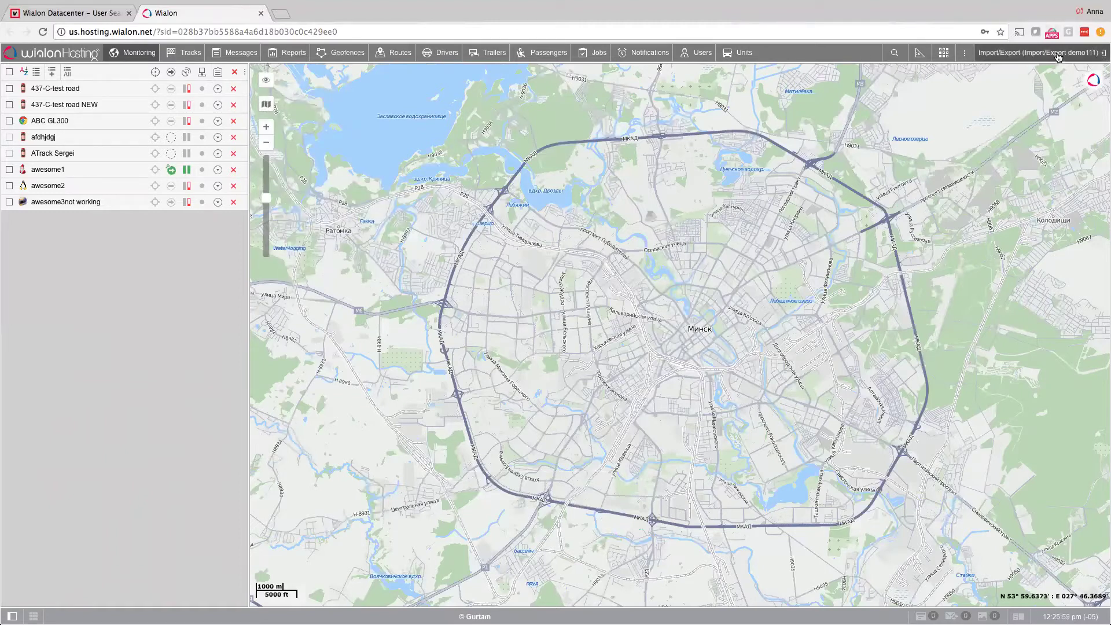
pyautogui.click(1019, 54)
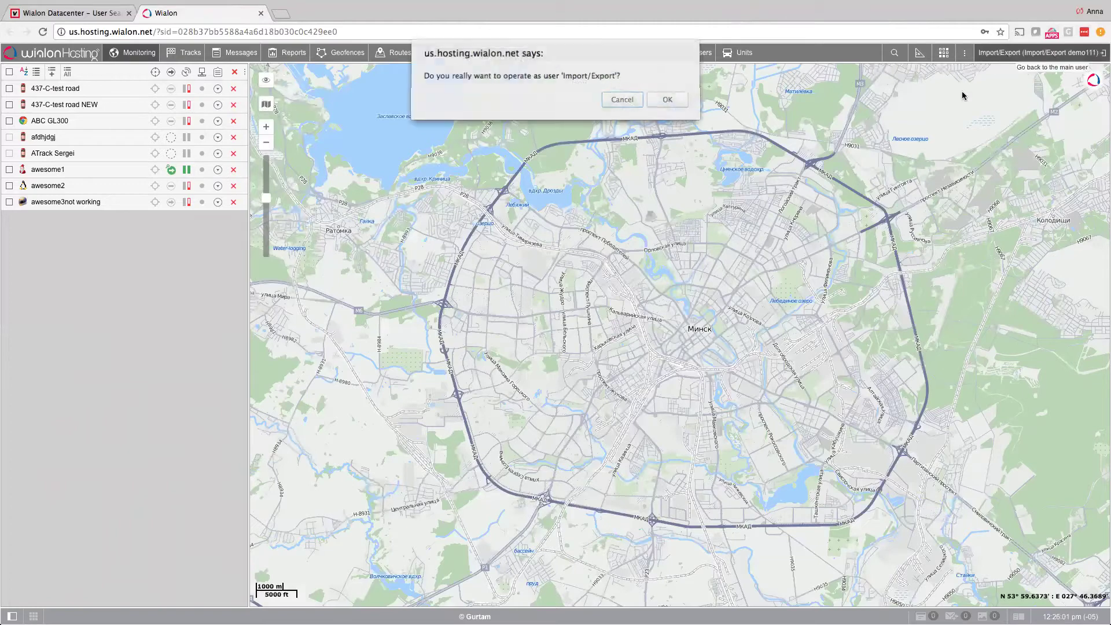
pyautogui.click(668, 102)
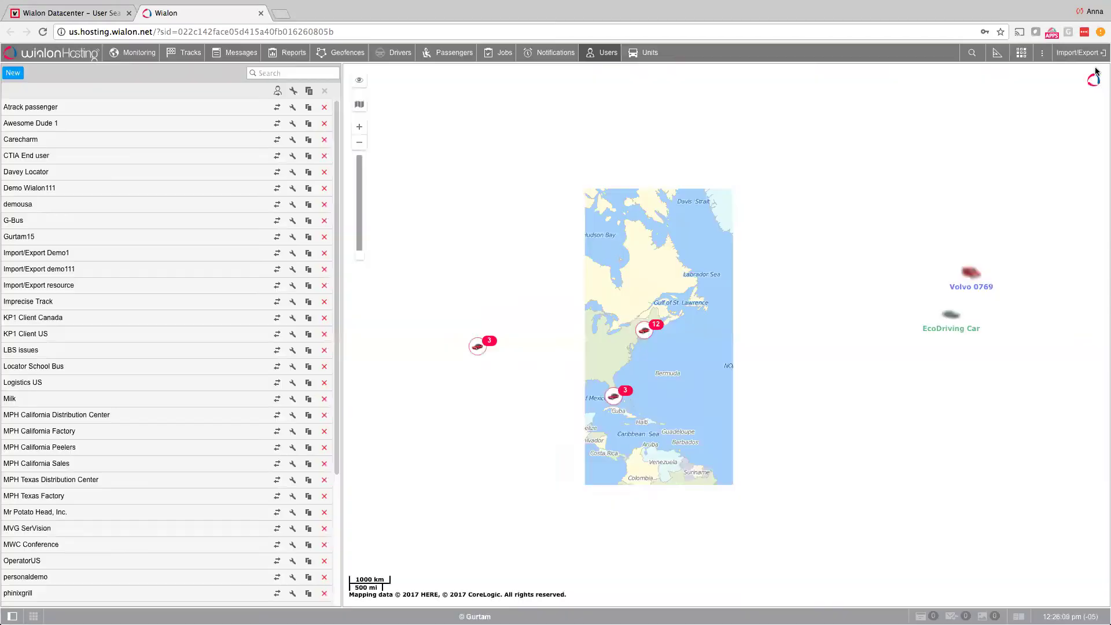
# Step: Switch the monitoring map to Google Streets and briefly expand the details of the unit Bus 1 (FL)
pyautogui.click(146, 59)
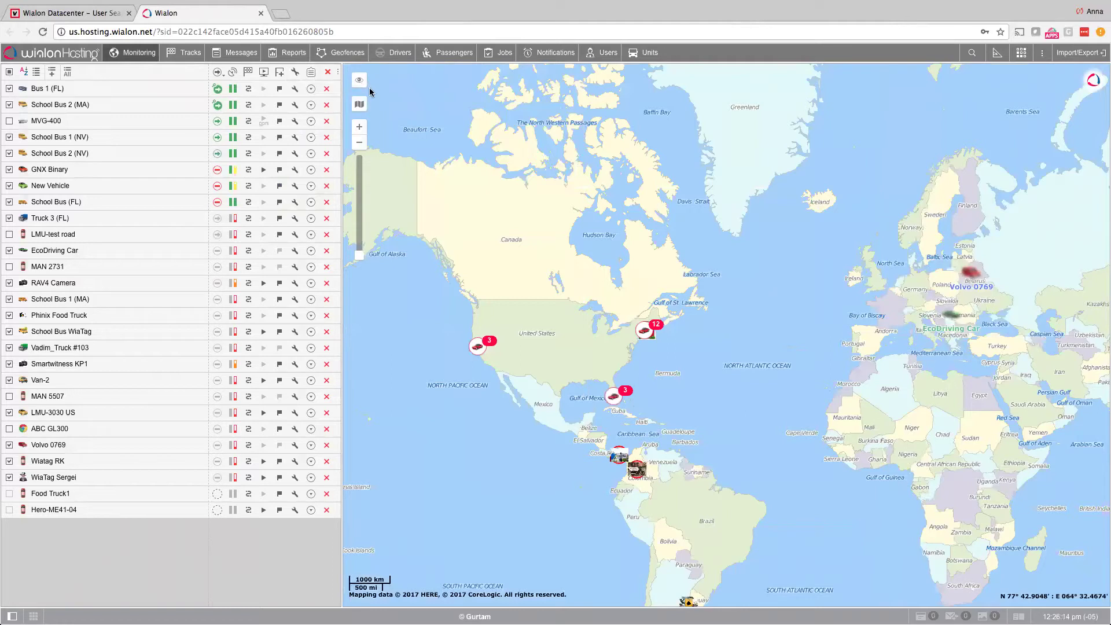
pyautogui.click(359, 104)
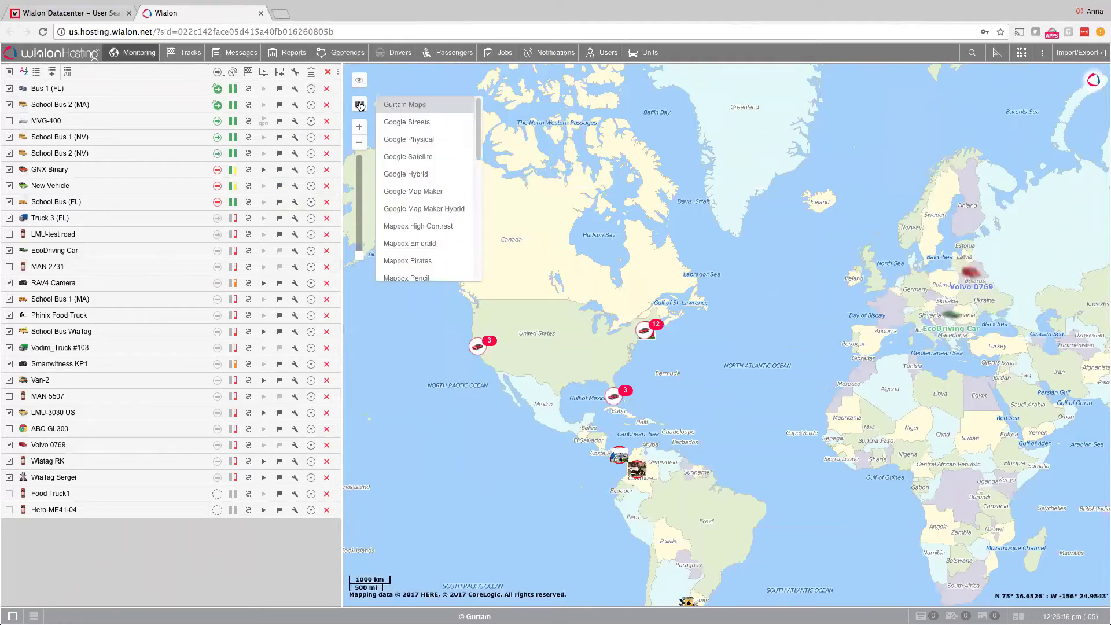
pyautogui.click(412, 124)
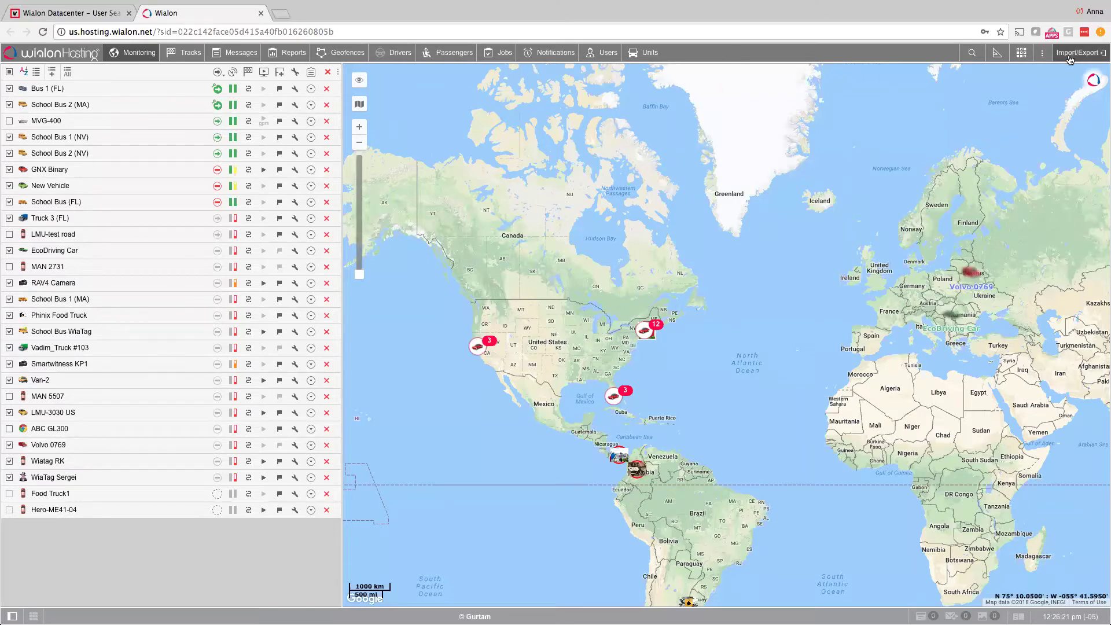
pyautogui.click(25, 92)
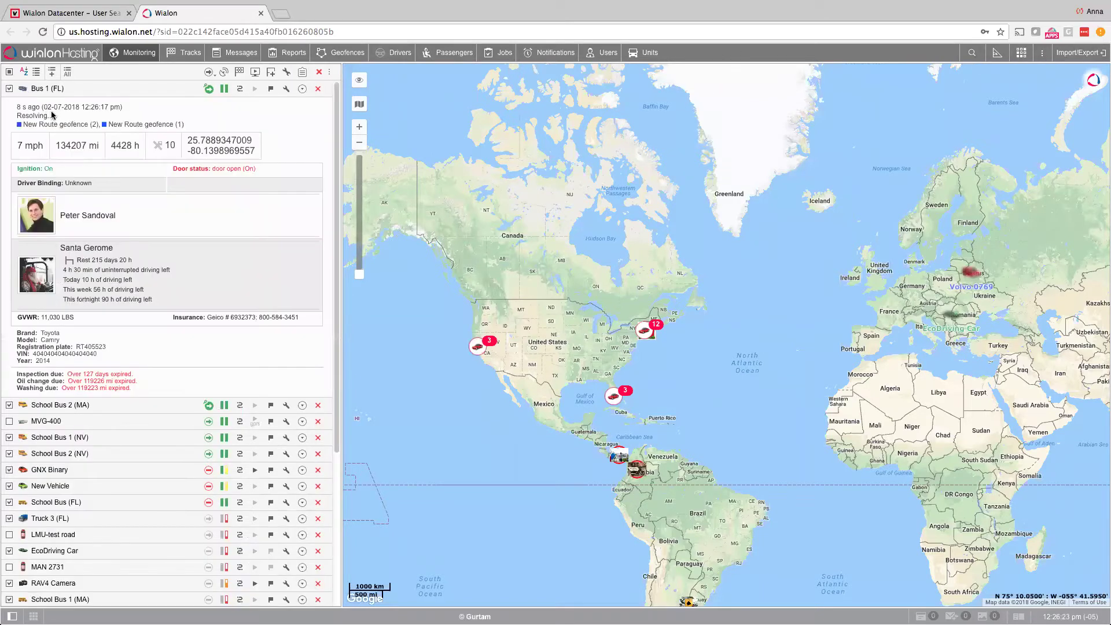
pyautogui.click(131, 213)
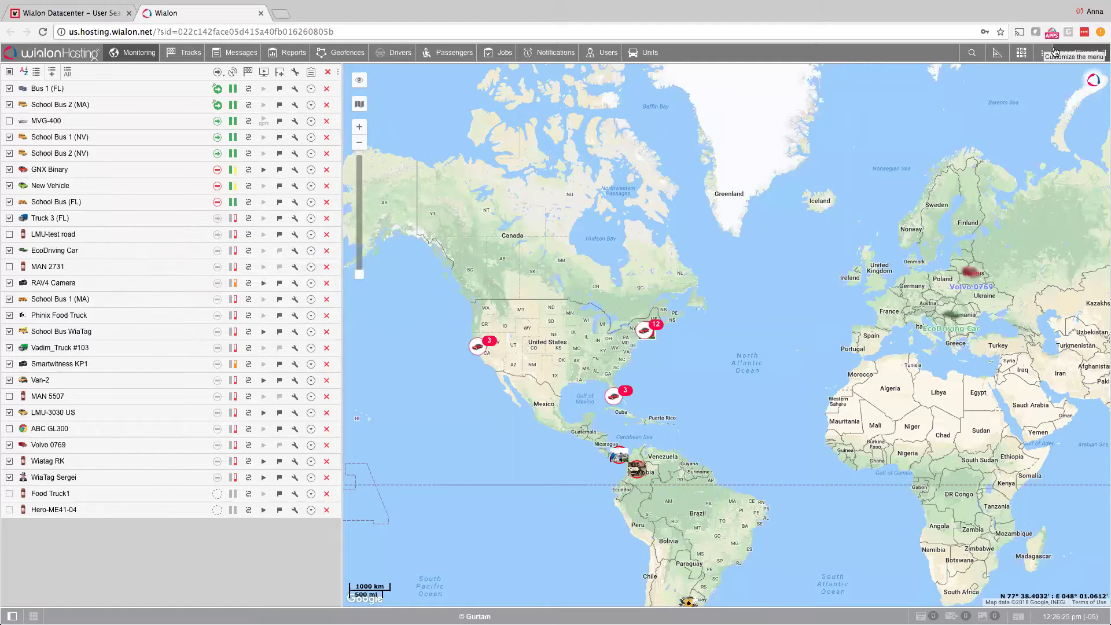
# Step: Start an export to WLP with User as the source type and filter the source users by "Import"
pyautogui.click(1078, 55)
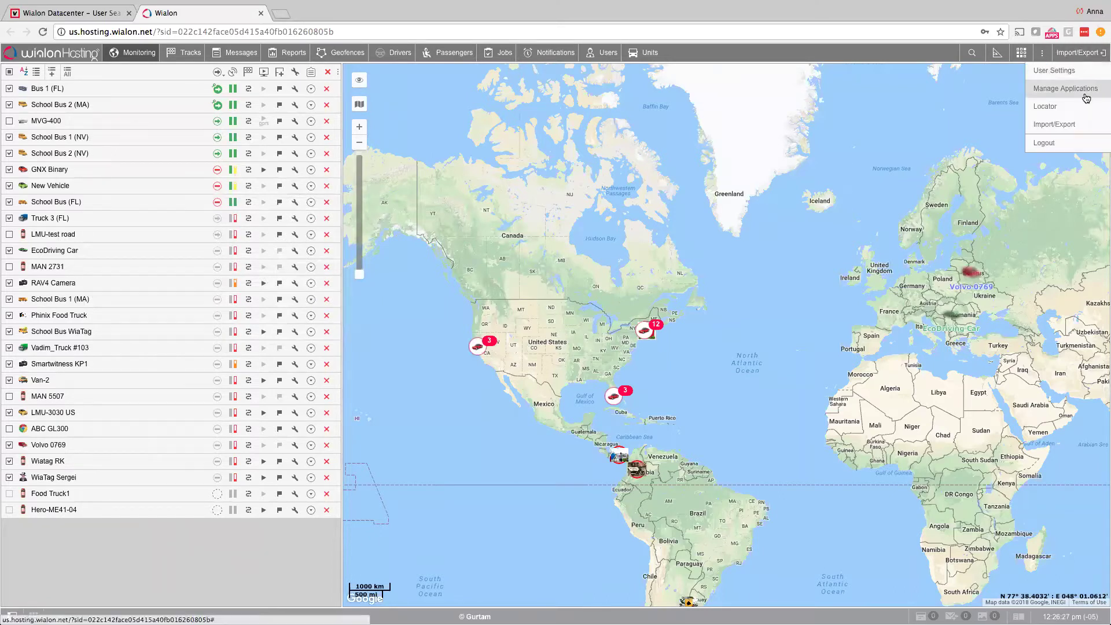
pyautogui.moveTo(1038, 133)
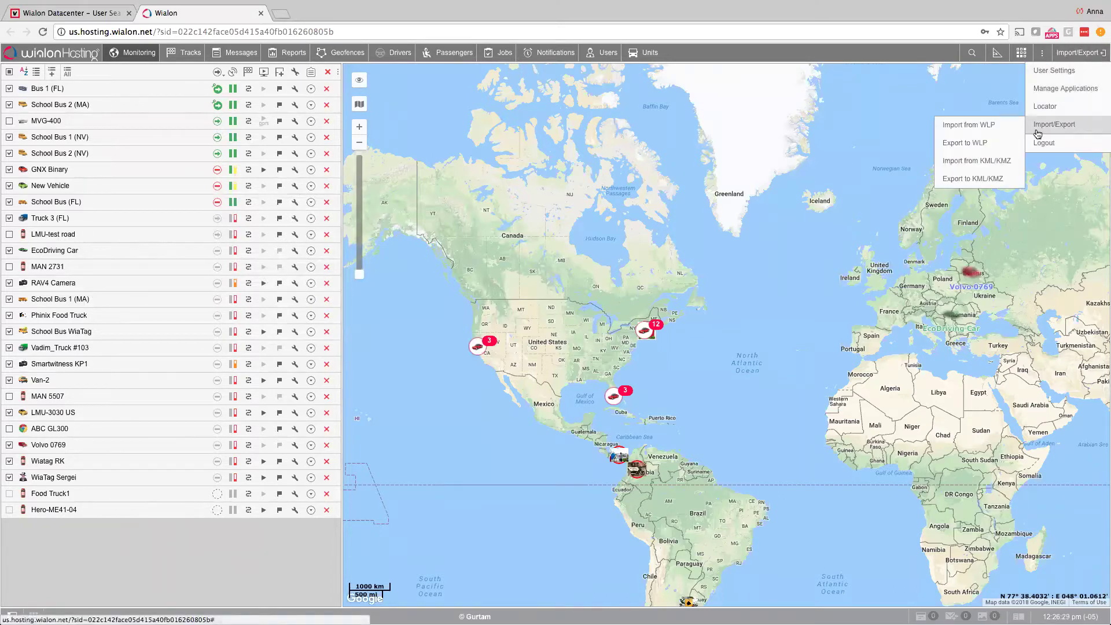
pyautogui.click(989, 143)
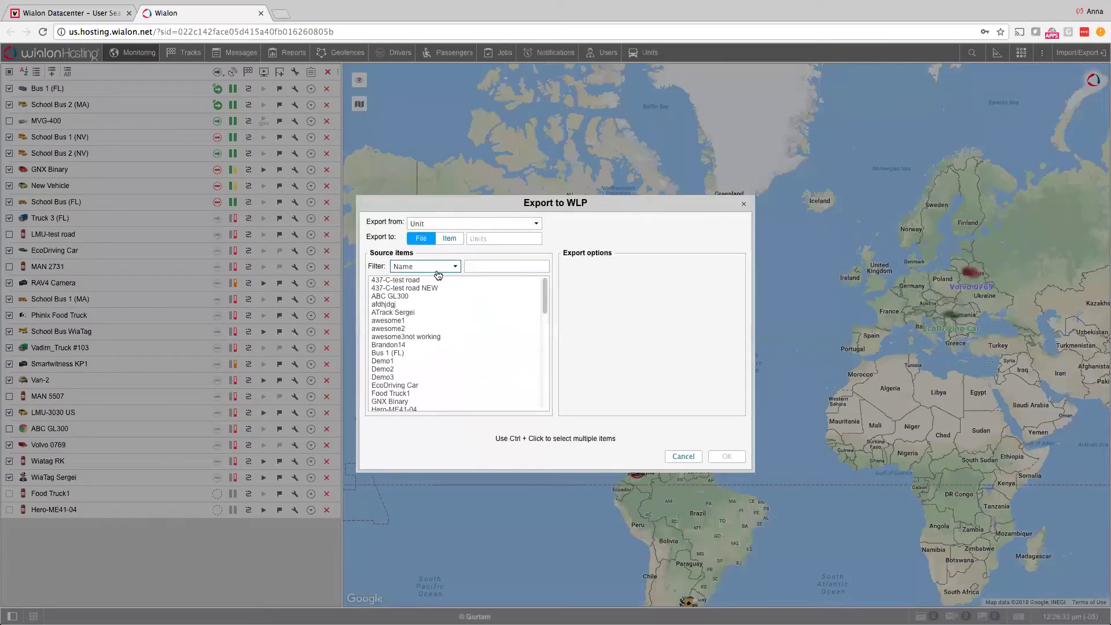
pyautogui.click(444, 224)
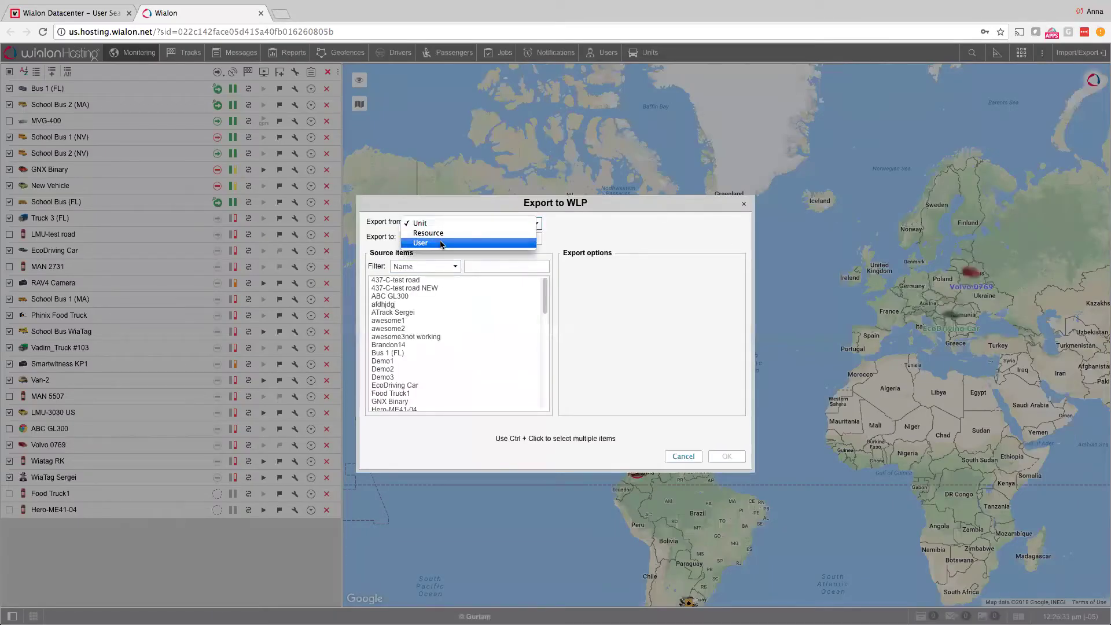
pyautogui.click(441, 243)
pyautogui.click(486, 268)
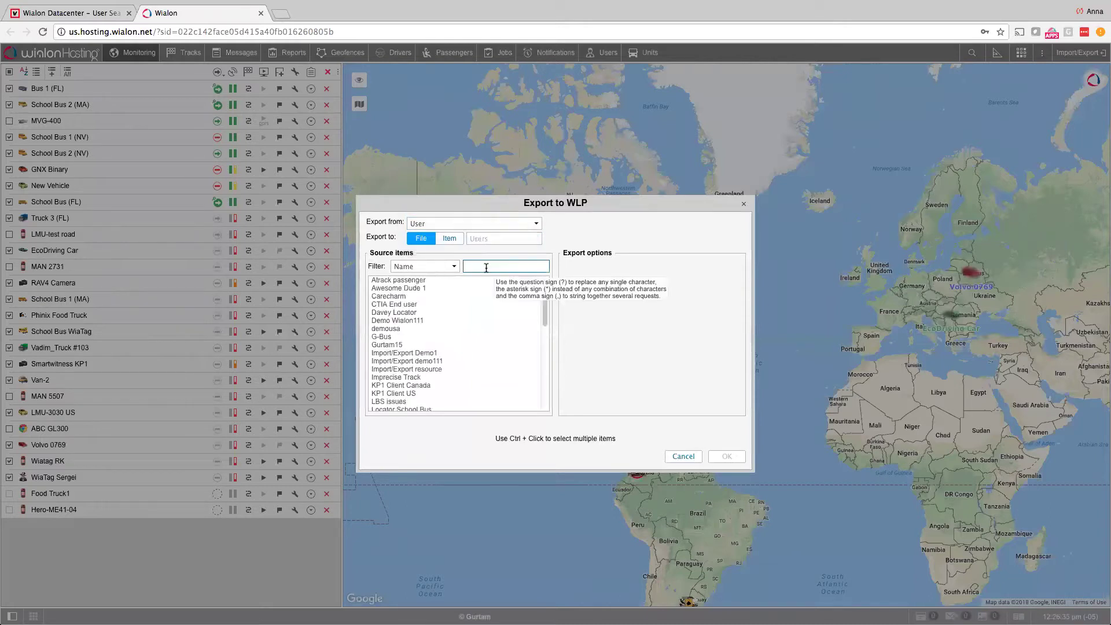
pyautogui.write('Import')
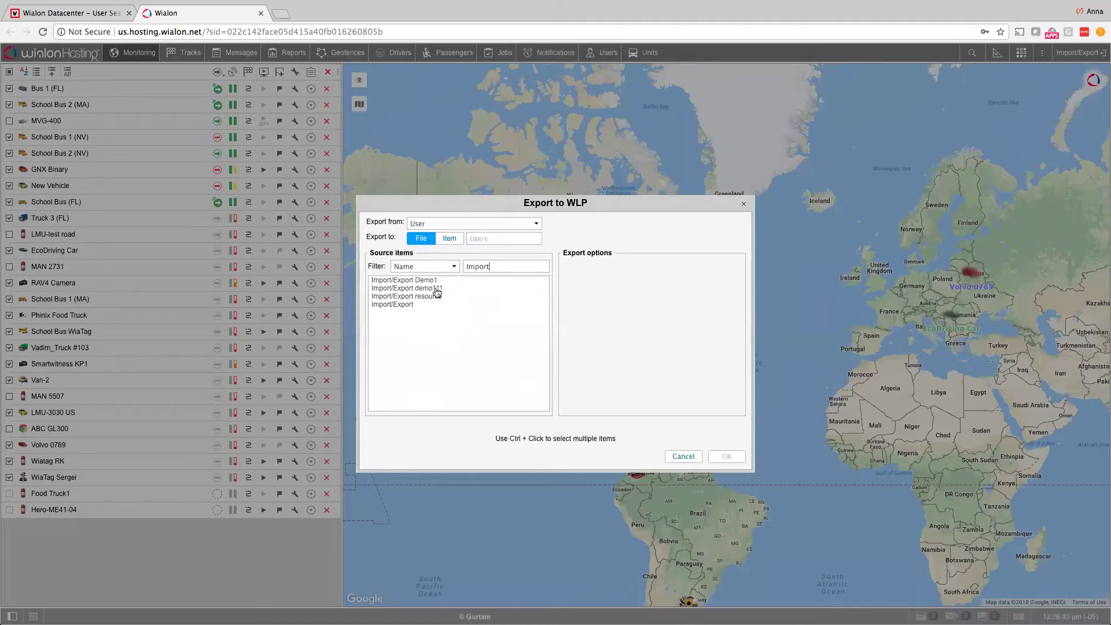
# Step: Choose the user Import/Export as source with a complete copy of all settings, and proceed with exporting directly to an item
pyautogui.click(417, 304)
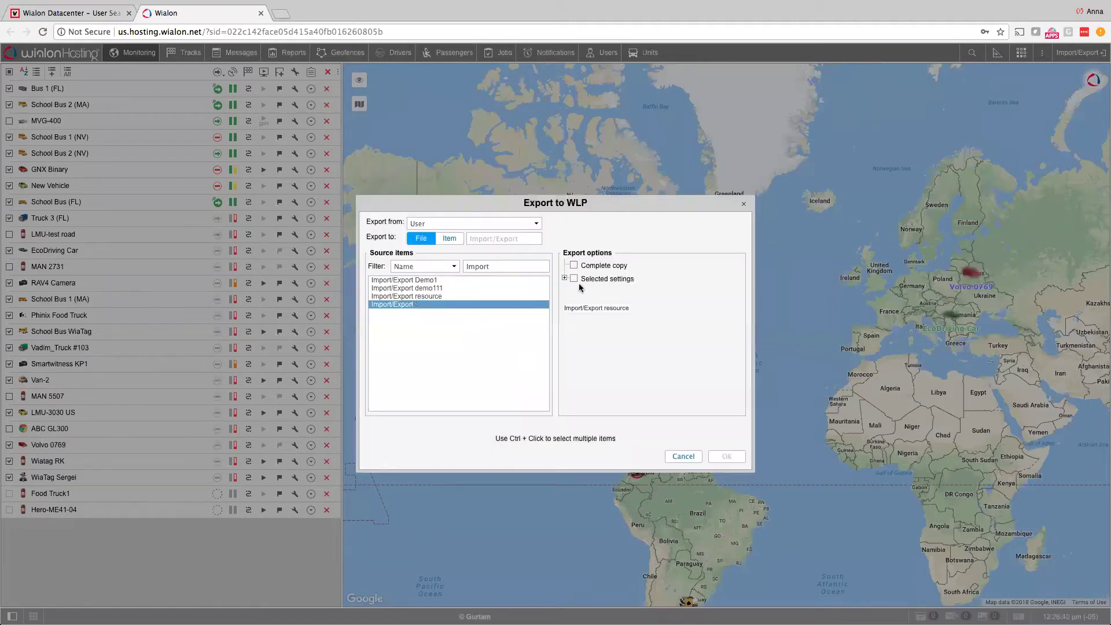
pyautogui.click(574, 267)
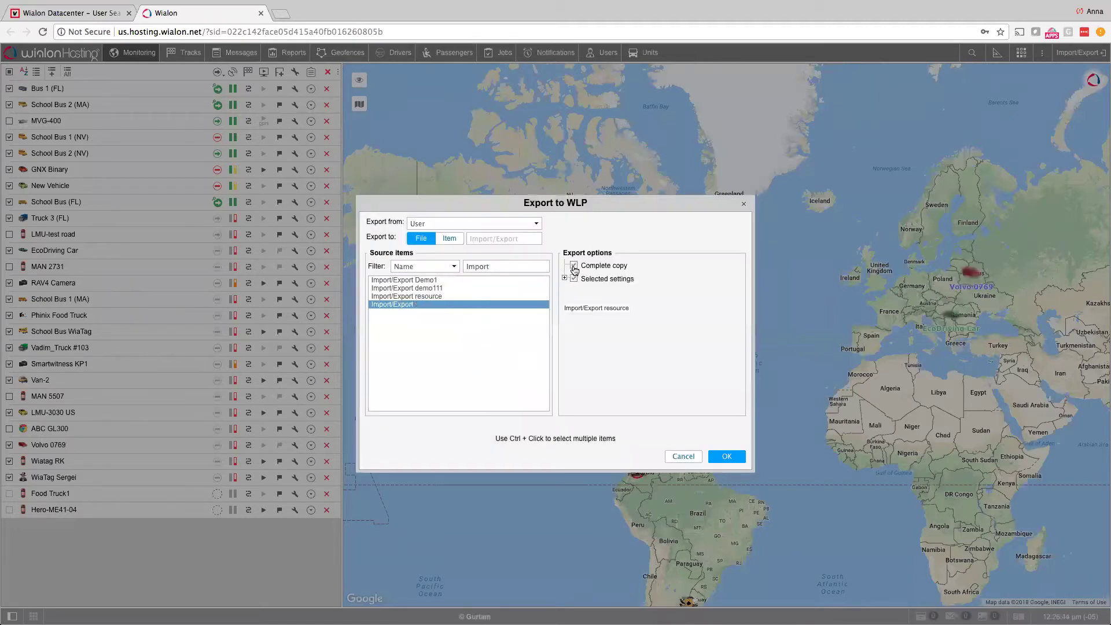
pyautogui.click(565, 278)
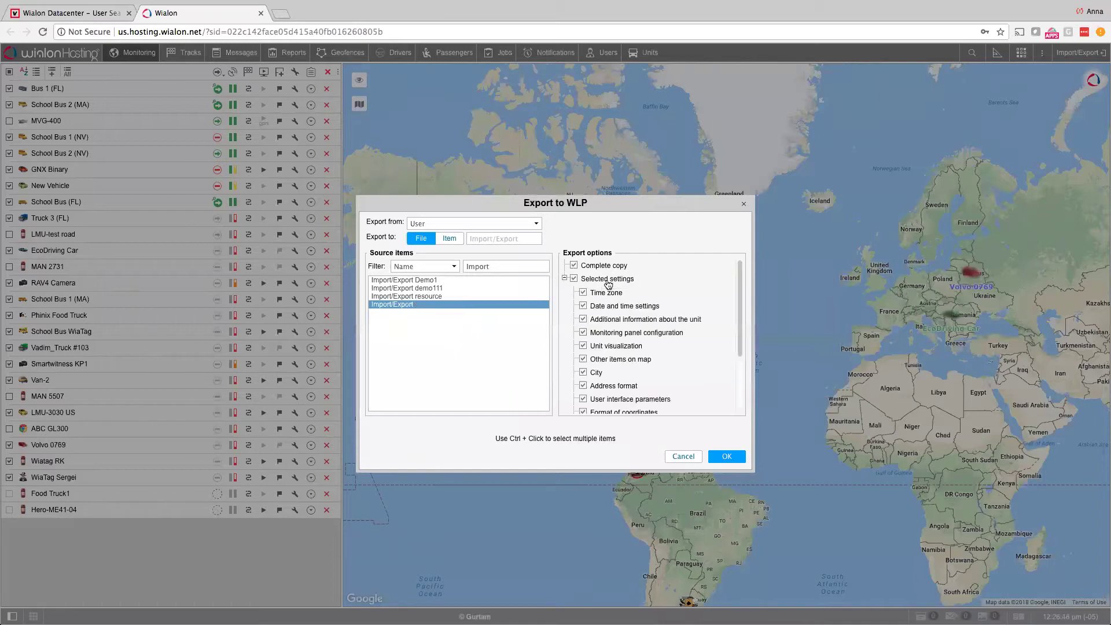
pyautogui.scroll(-3, 611, 400)
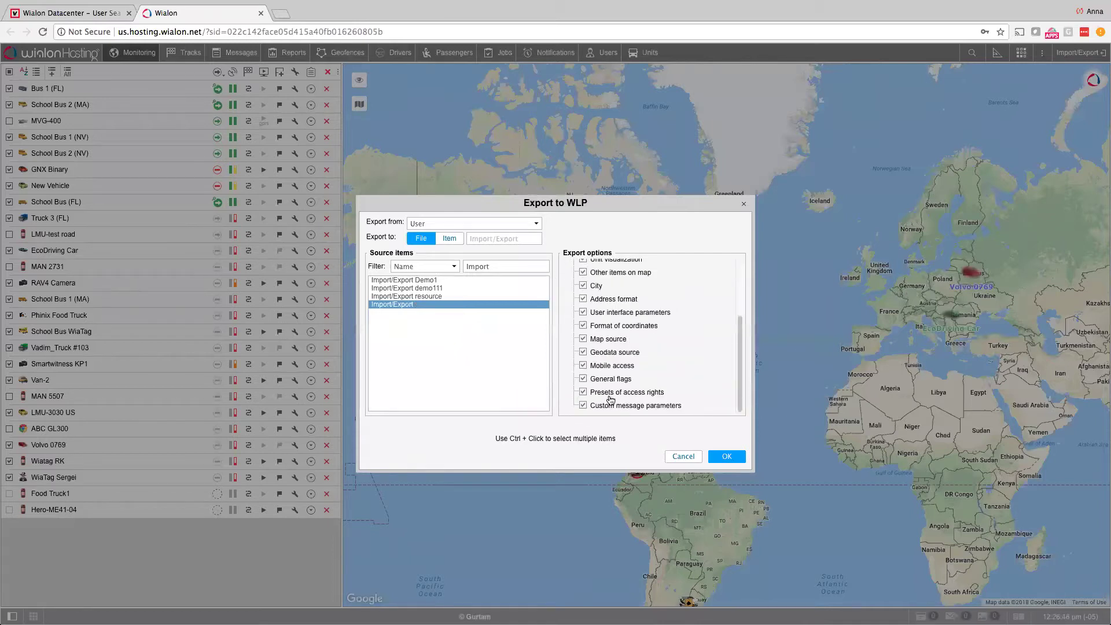
pyautogui.scroll(3, 611, 397)
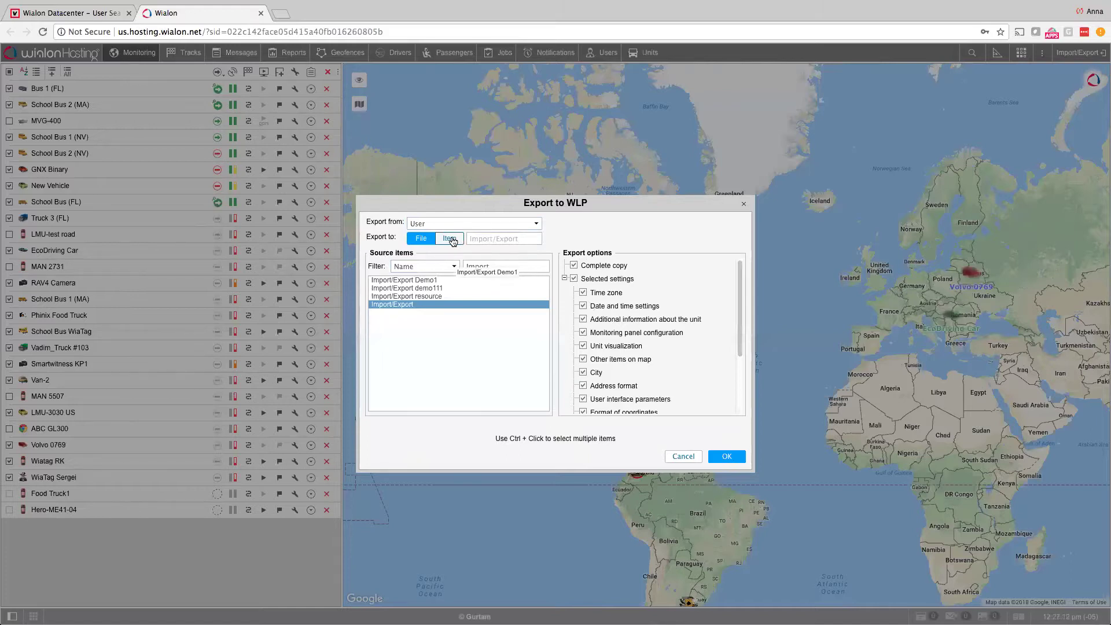
pyautogui.click(450, 239)
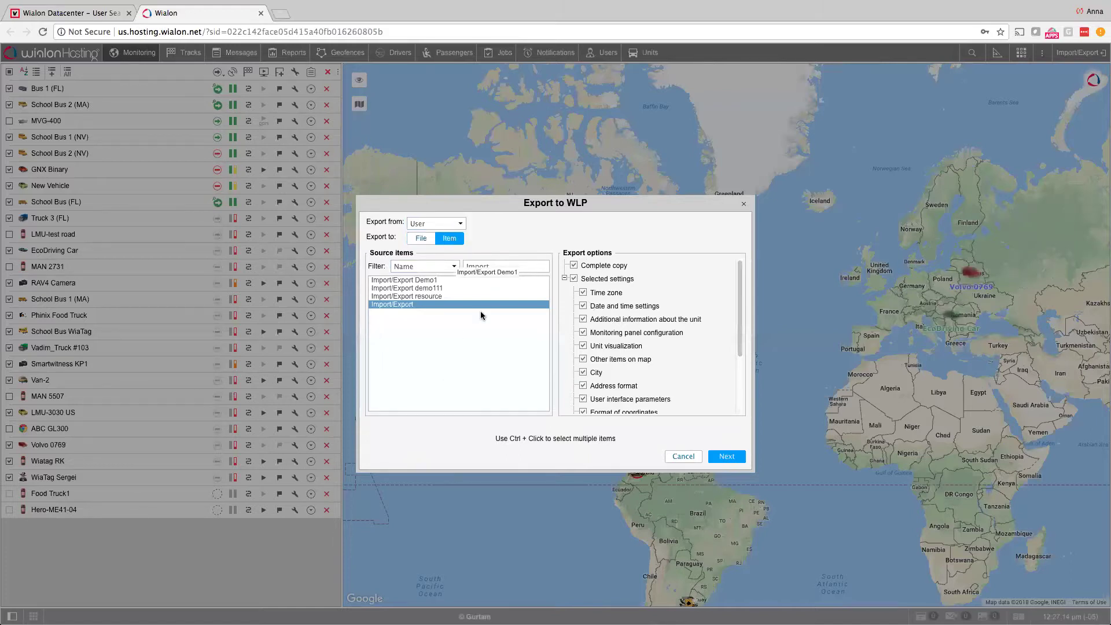
pyautogui.click(729, 456)
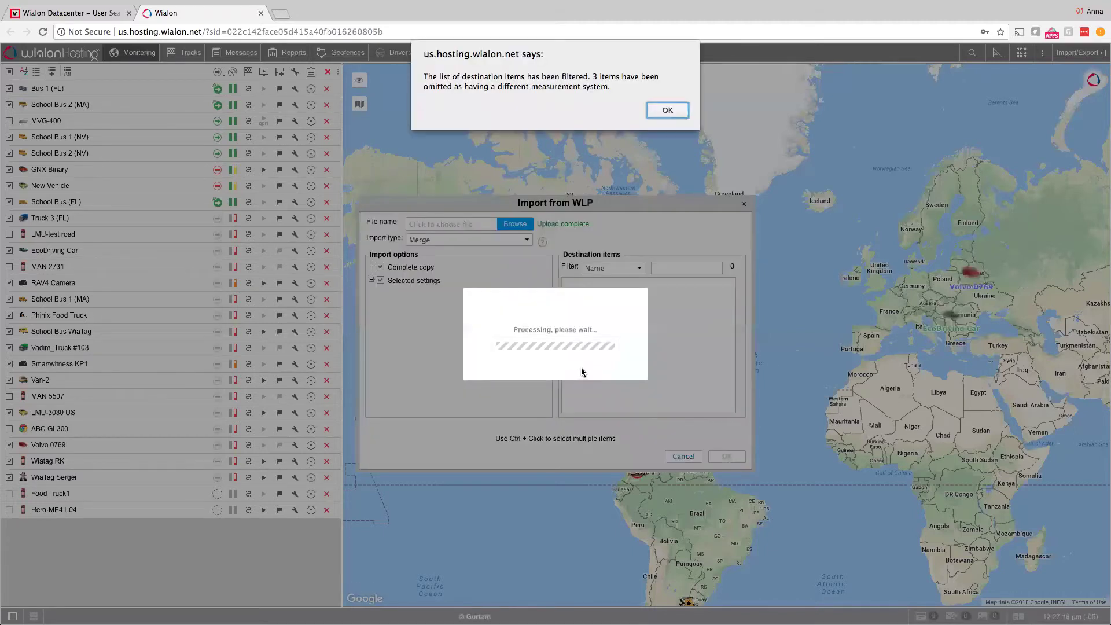
# Step: Filter the destination items by "Import" and import the complete copy into the user Import/Export demo111
pyautogui.click(667, 111)
pyautogui.click(669, 270)
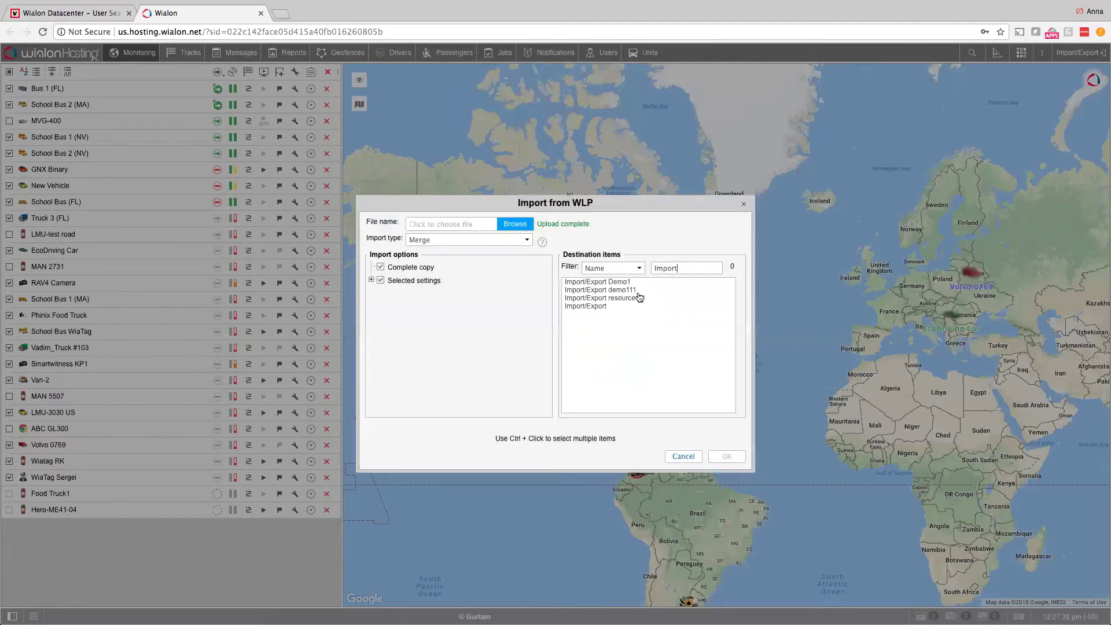
pyautogui.click(577, 290)
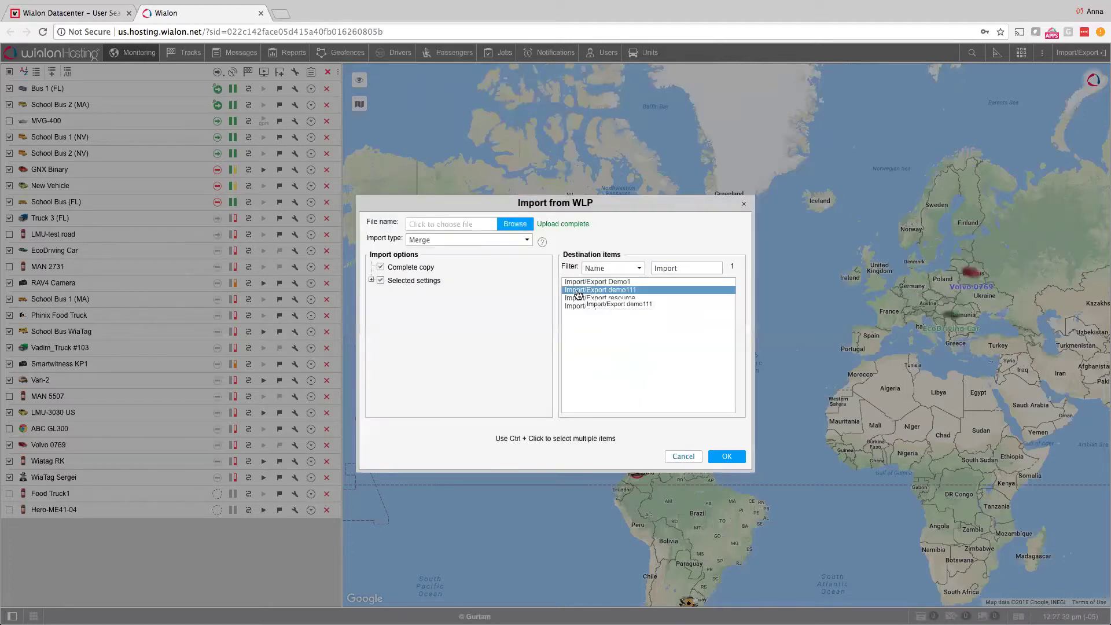
pyautogui.click(726, 457)
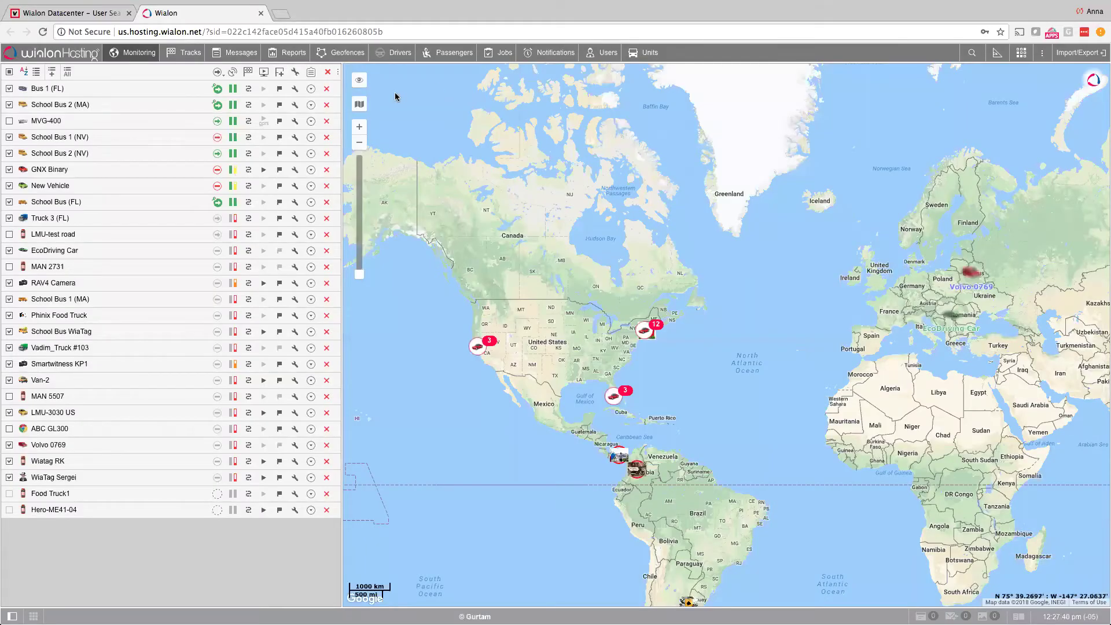
# Step: Filter the user list by "impo" and log in as the user Import/Export demo111
pyautogui.click(604, 52)
pyautogui.click(291, 72)
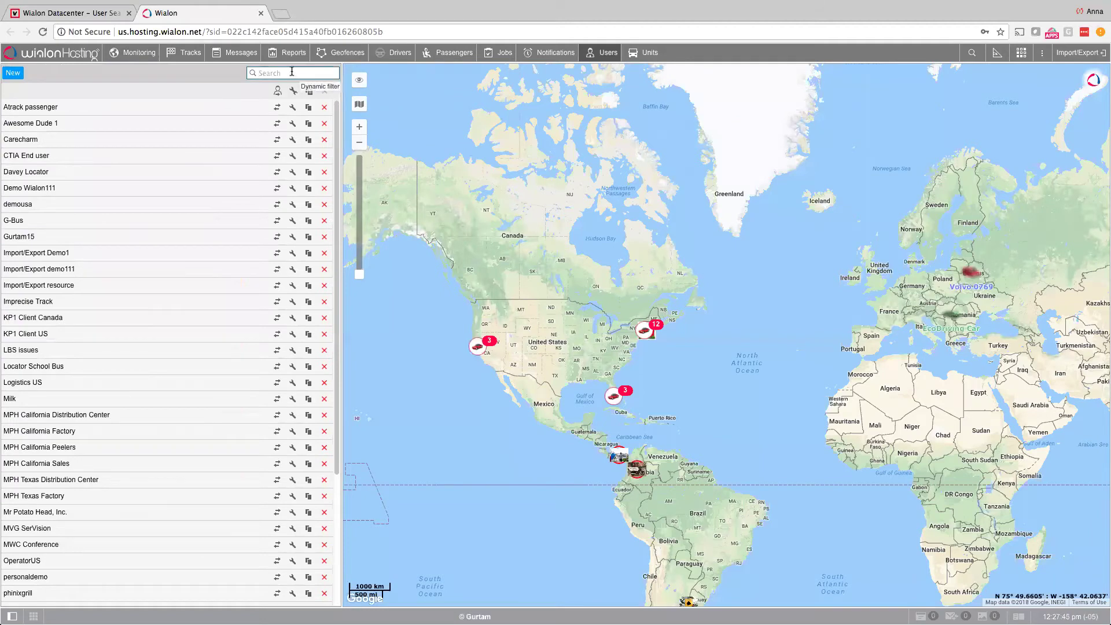
pyautogui.write('impo')
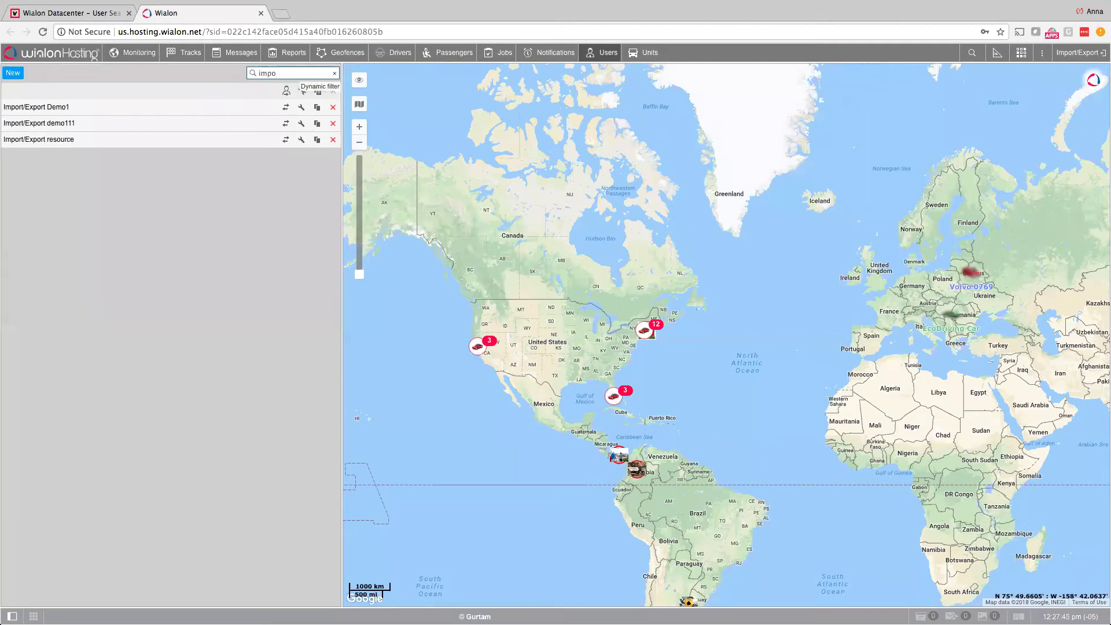
pyautogui.click(285, 125)
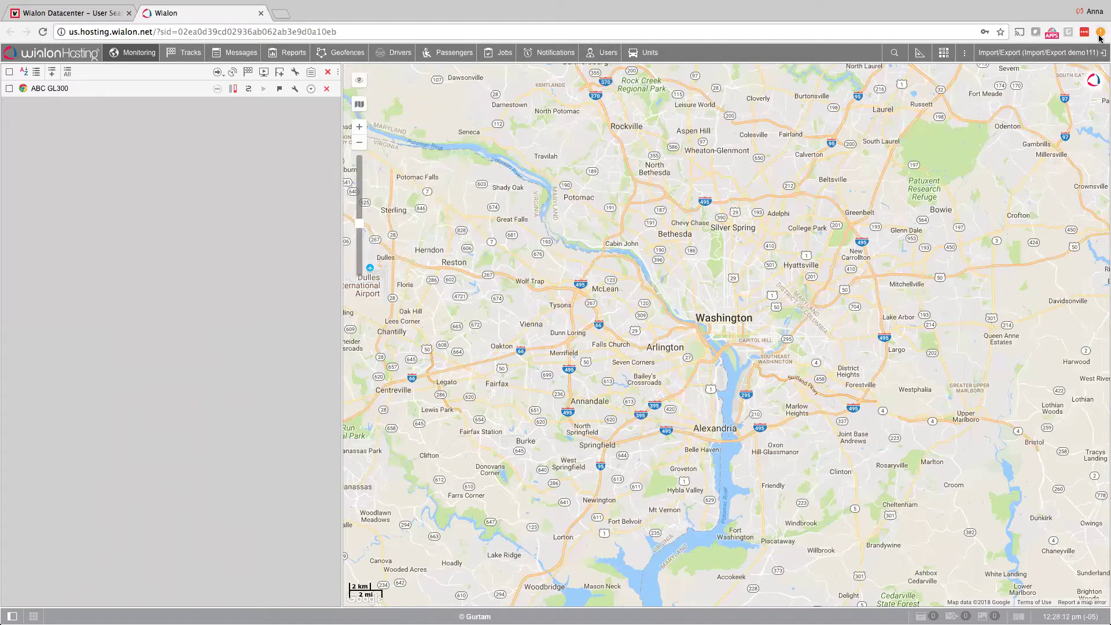
# Step: Review the general and map settings of Import/Export demo111, close them unchanged, and check the list of available map layers
pyautogui.click(1035, 52)
pyautogui.click(1018, 70)
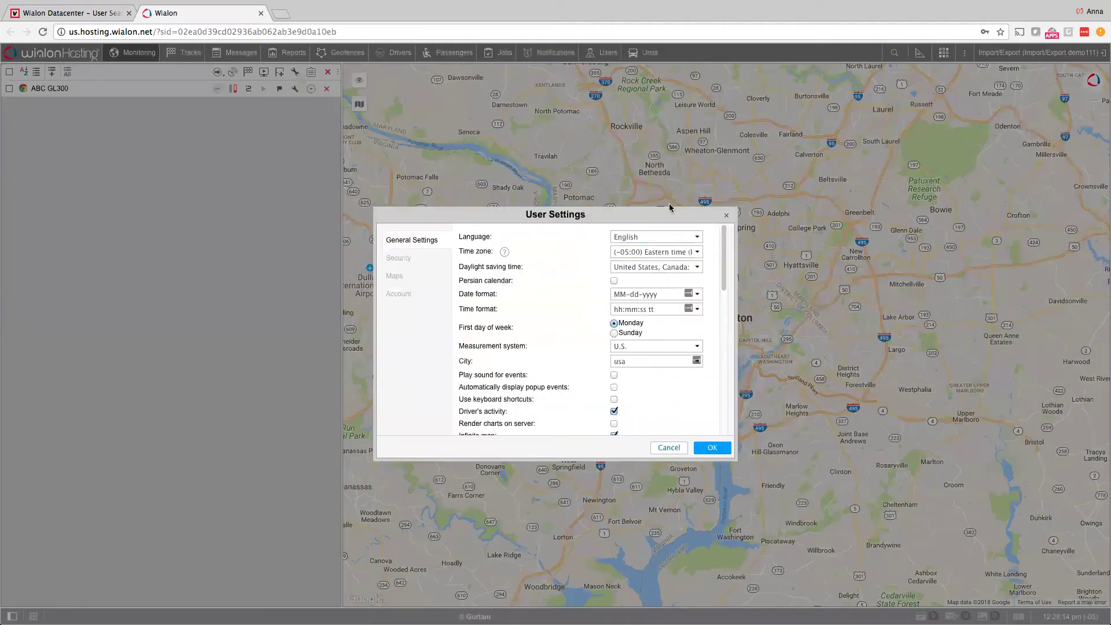
pyautogui.scroll(-5, 662, 388)
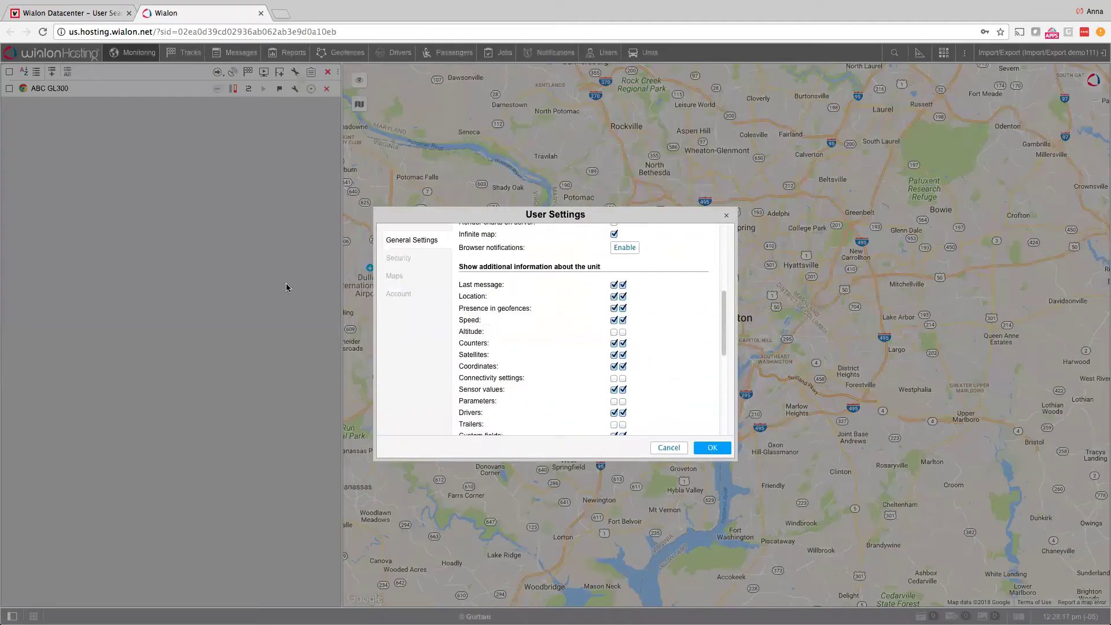
pyautogui.click(414, 279)
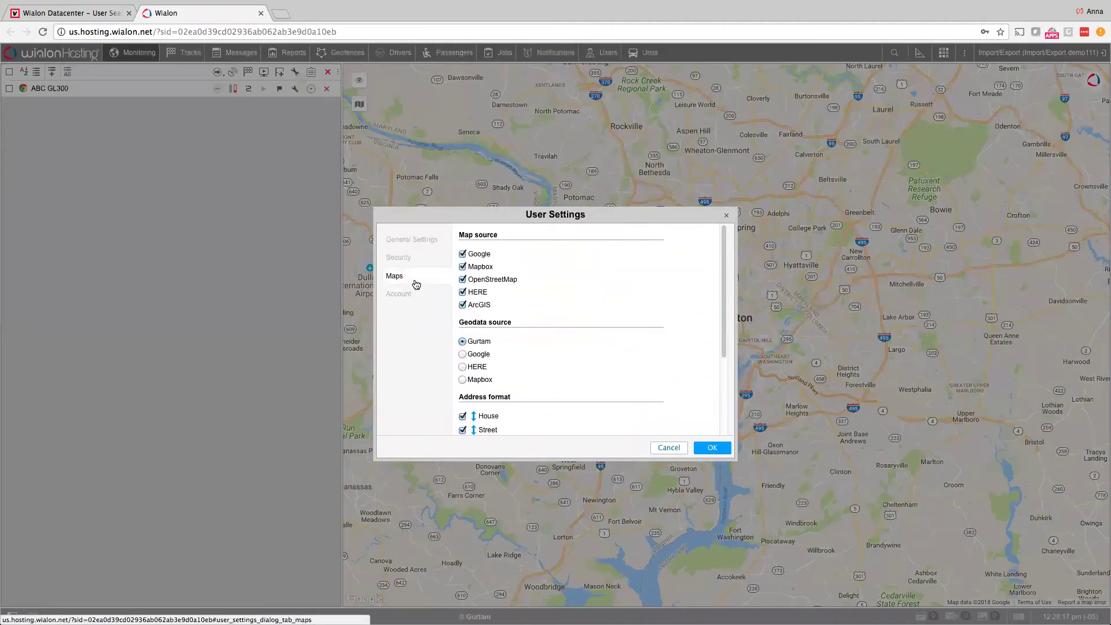
pyautogui.click(728, 218)
pyautogui.click(359, 104)
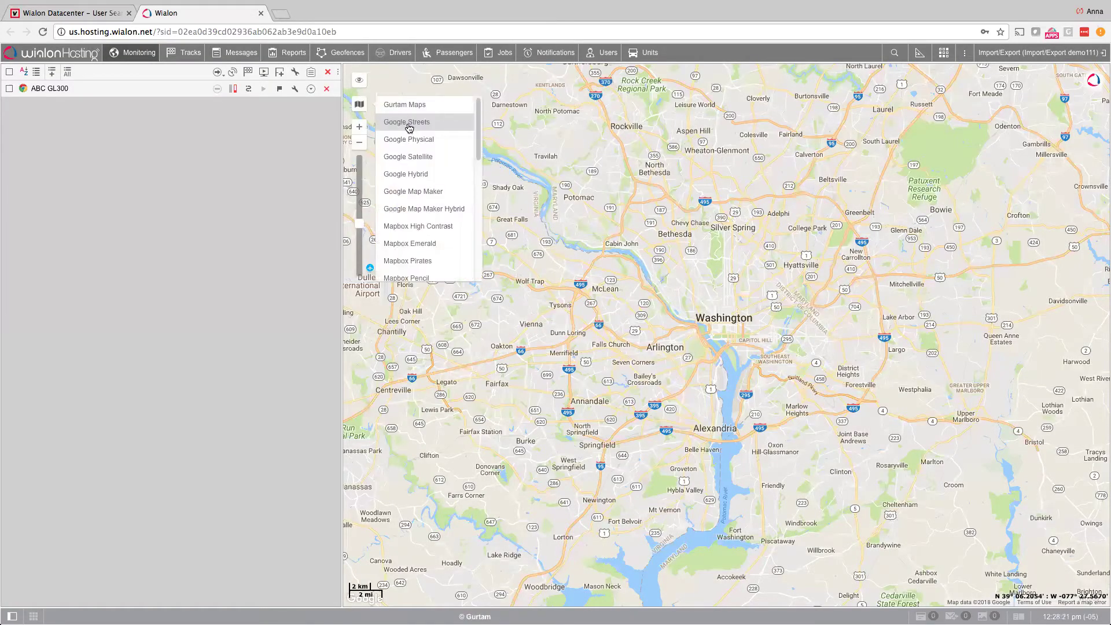
pyautogui.click(549, 120)
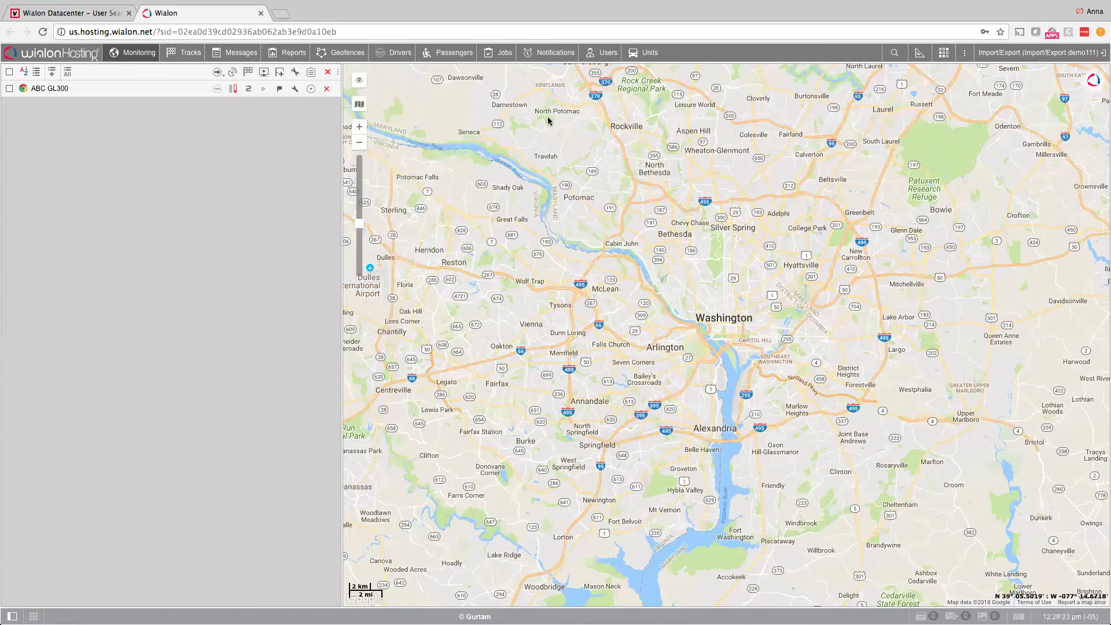
# Step: Return from Import/Export demo111 to the main user Import/Export and confirm the switch
pyautogui.click(1005, 58)
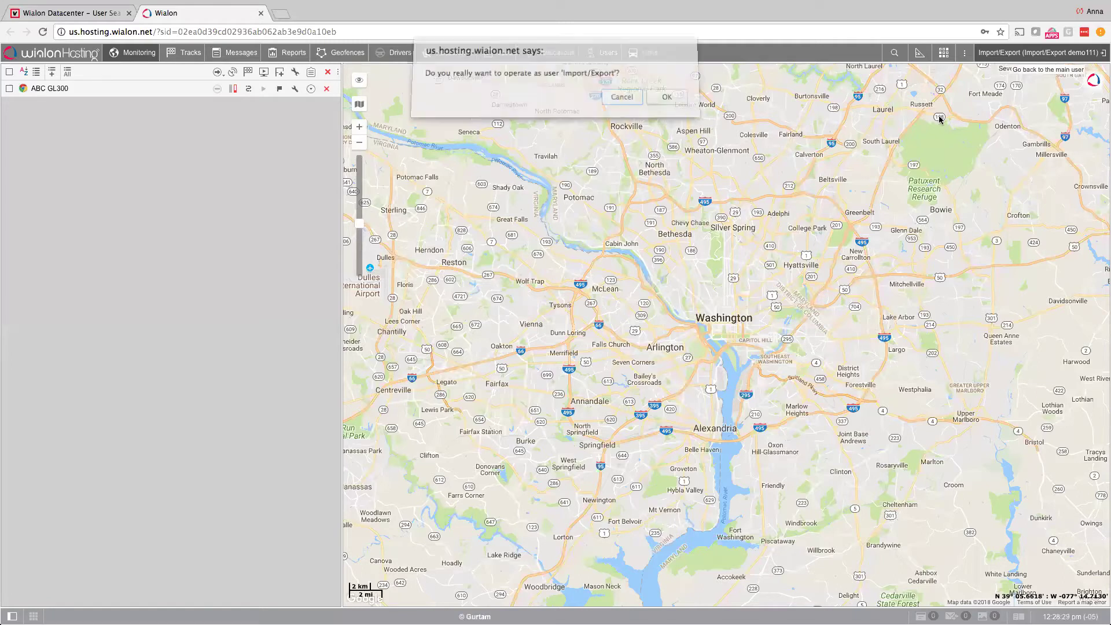
pyautogui.click(669, 101)
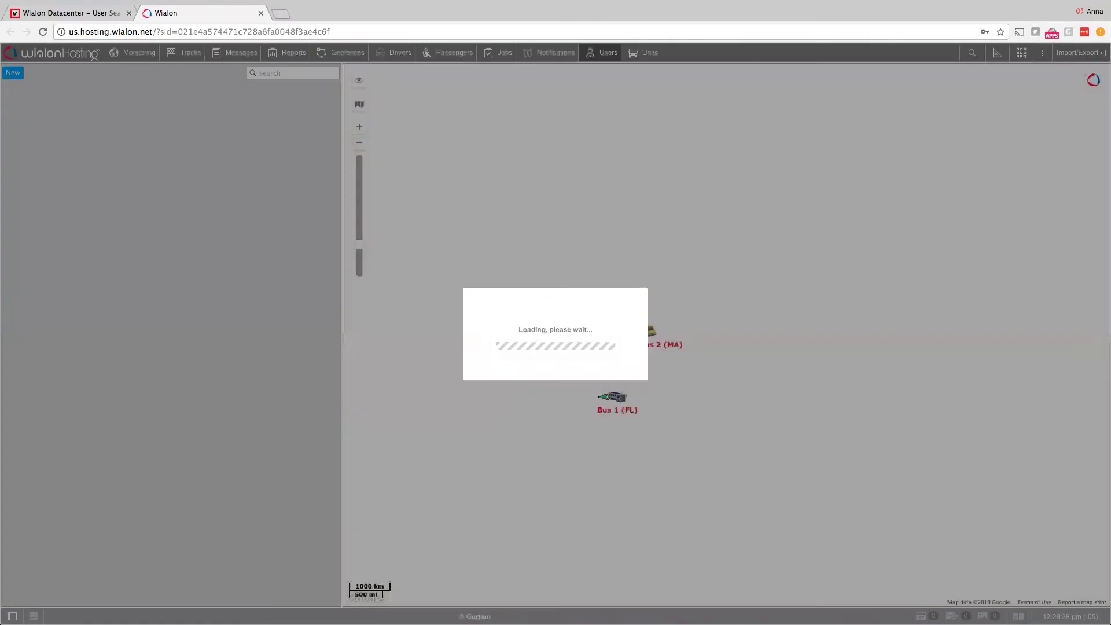
# Step: Switch to the PowerPoint webinar presentation, play it from the User Settings/Properties slide, and advance to the slide on the three import types
pyautogui.moveTo(878, 602)
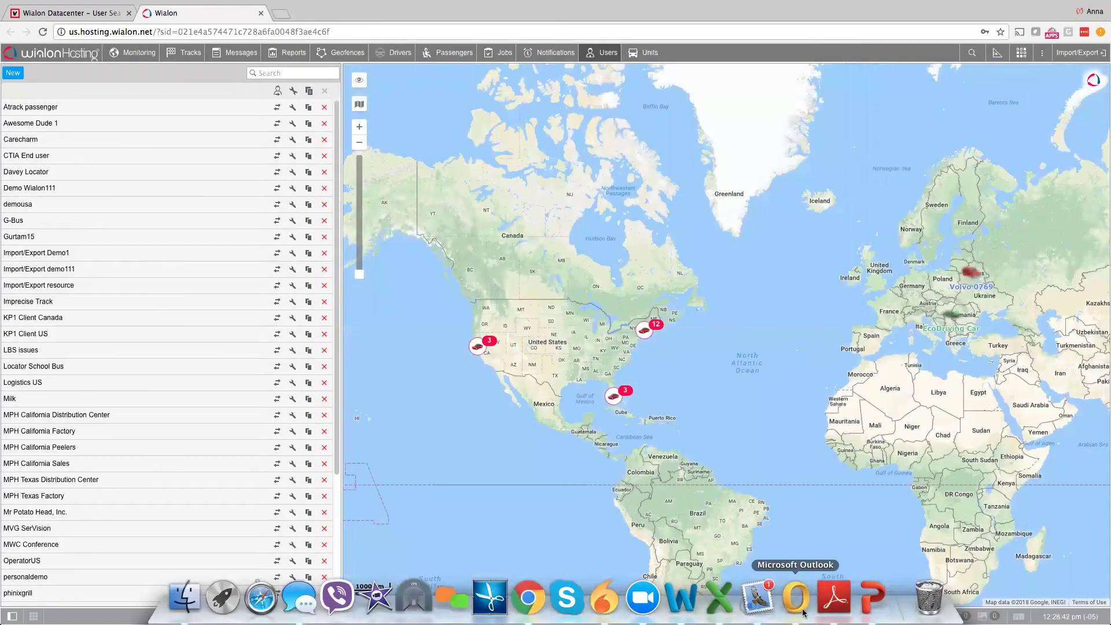
pyautogui.click(876, 598)
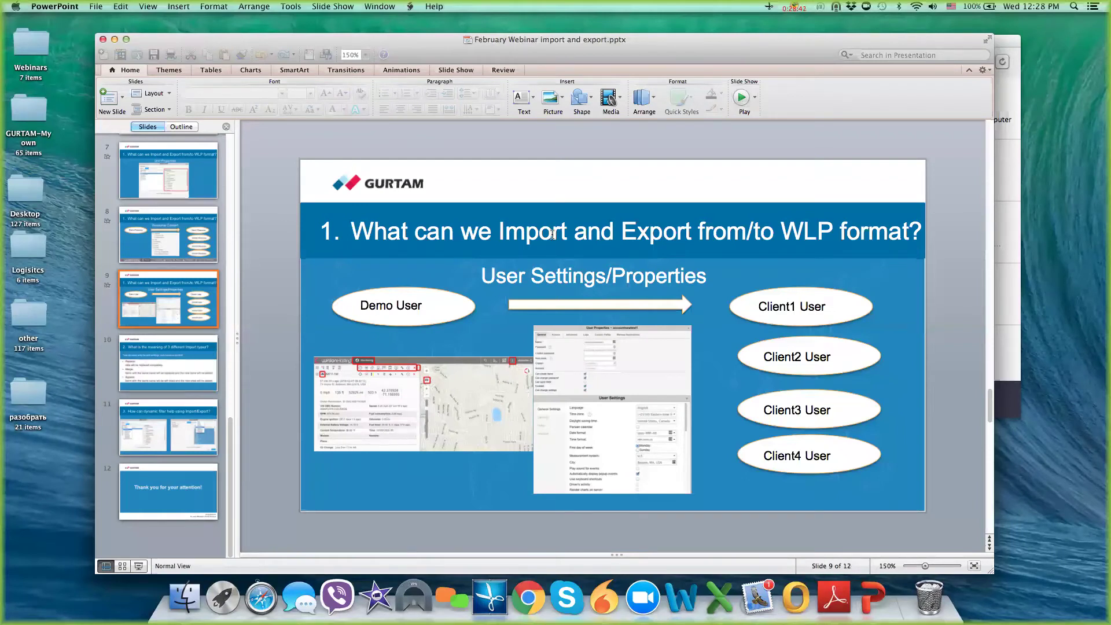
pyautogui.click(743, 99)
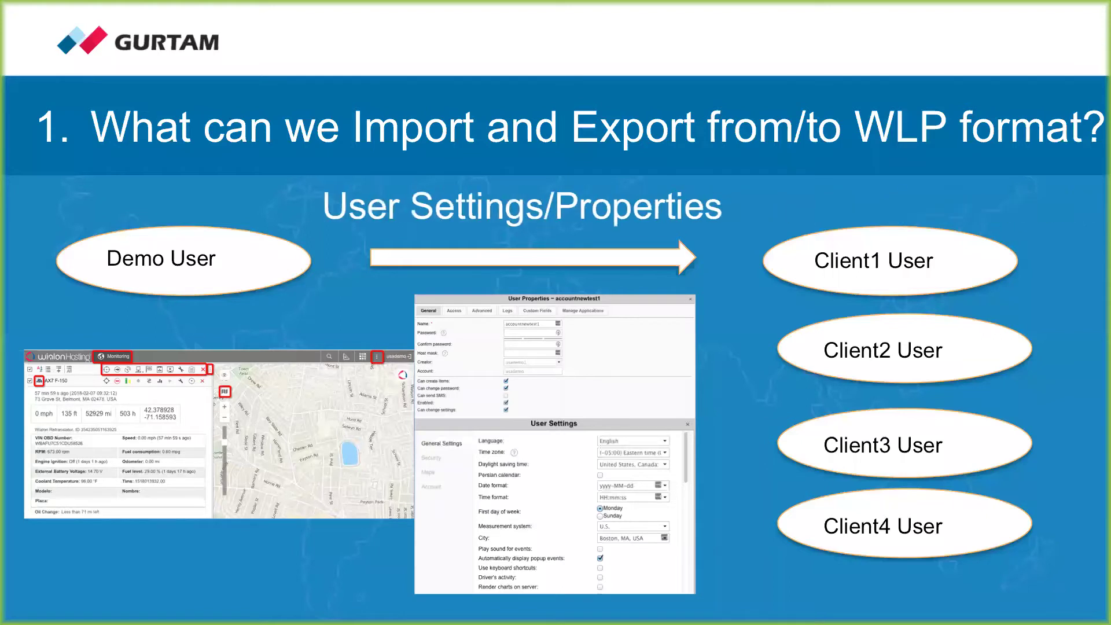
pyautogui.press('Right')
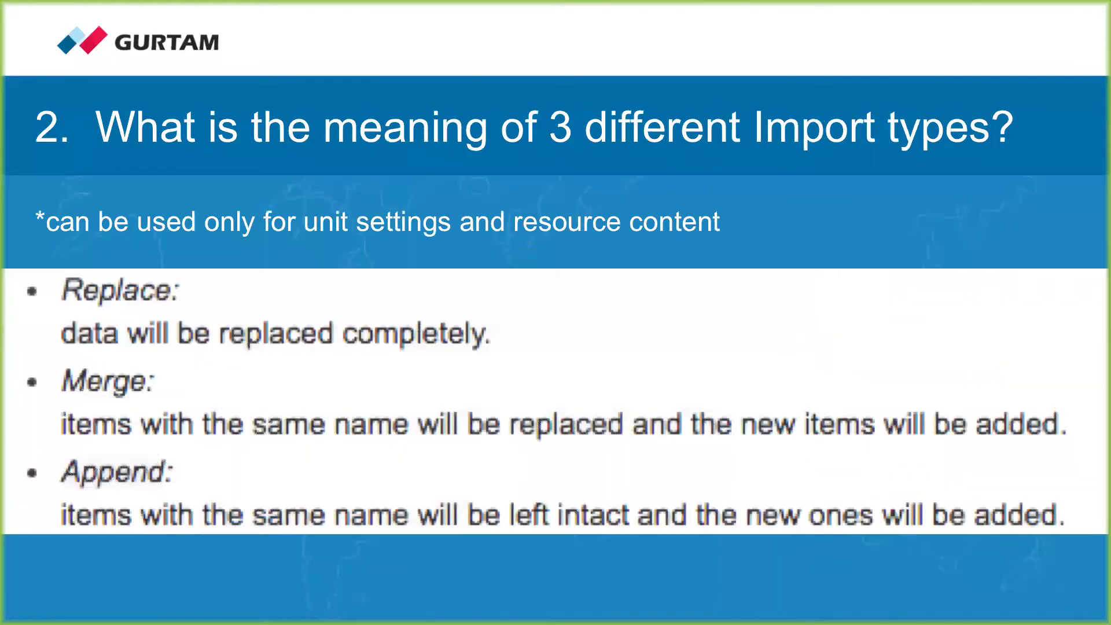